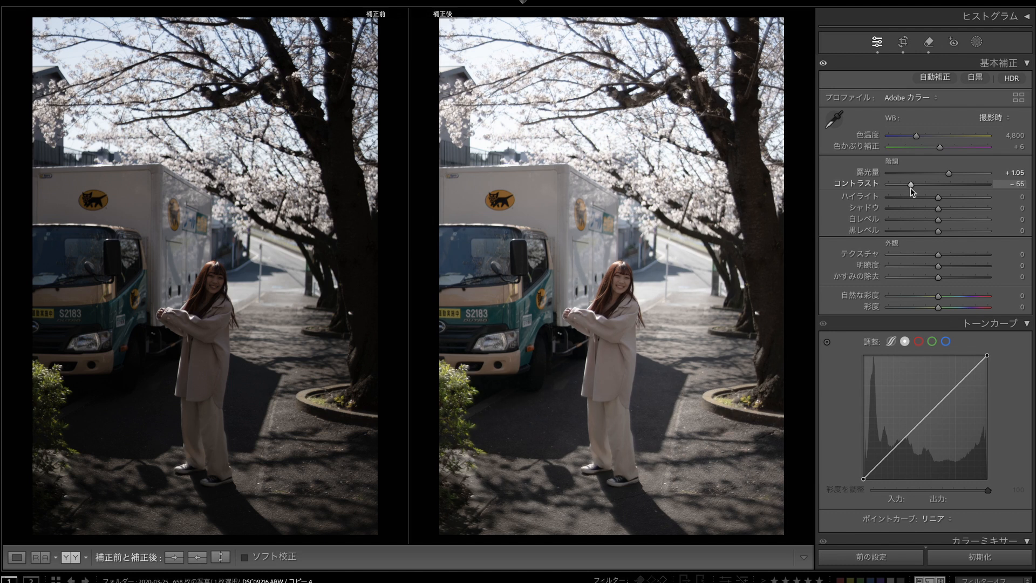
- Set the photo's contrast to −40
left_click_drag(912, 189, 918, 191)
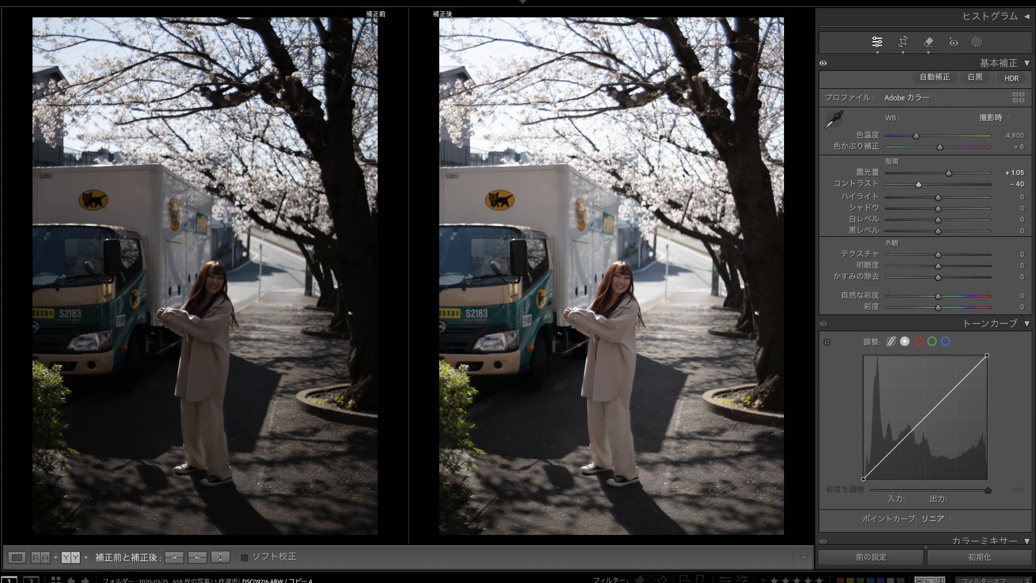
- Anchor the red channel tone curve's midtones and pull its shadows down, with one point at input 88, output 41 and another deeper in the shadows
scroll(920, 195, "down", 5)
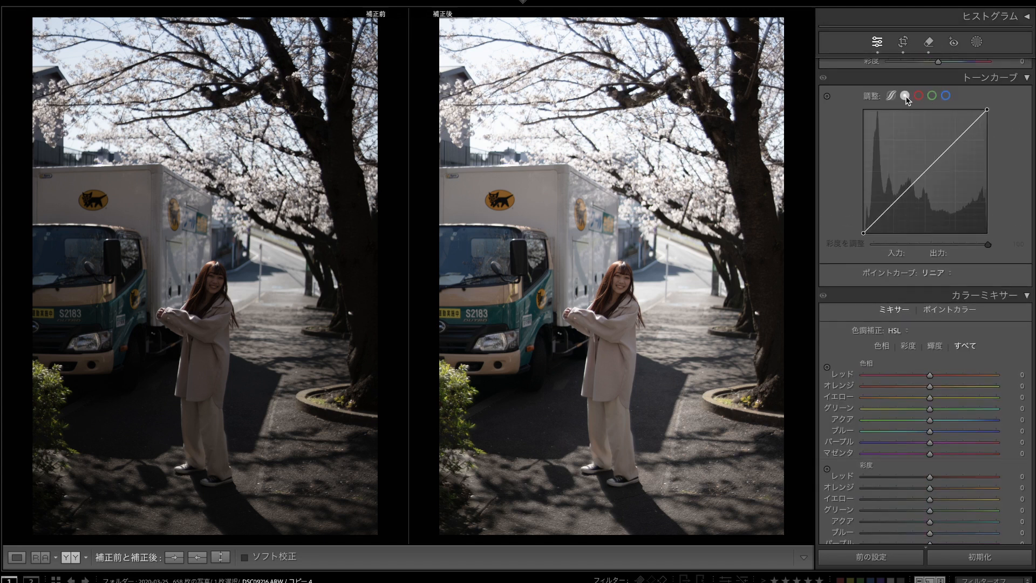
left_click(919, 96)
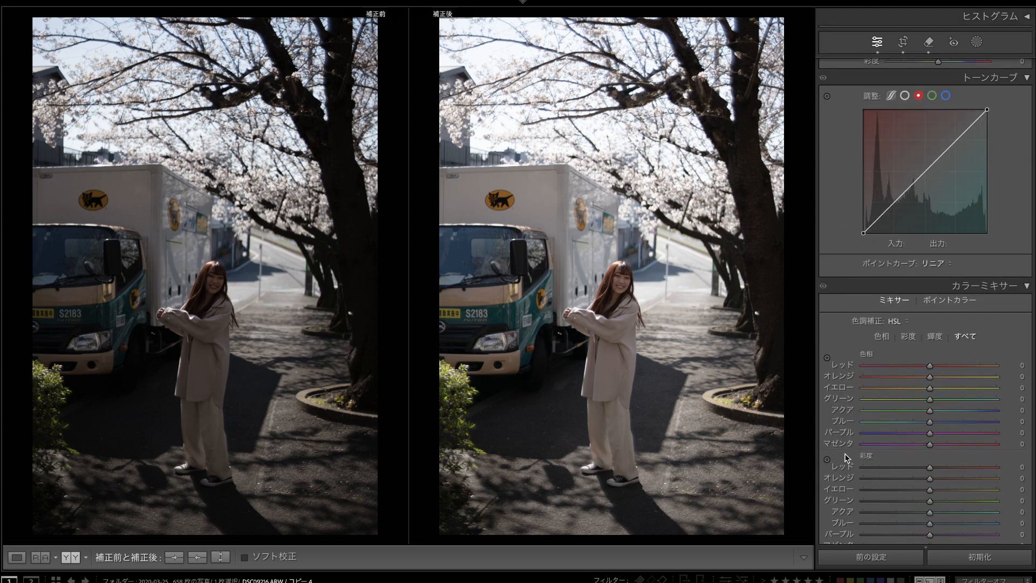
left_click_drag(923, 173, 926, 172)
left_click_drag(880, 216, 907, 217)
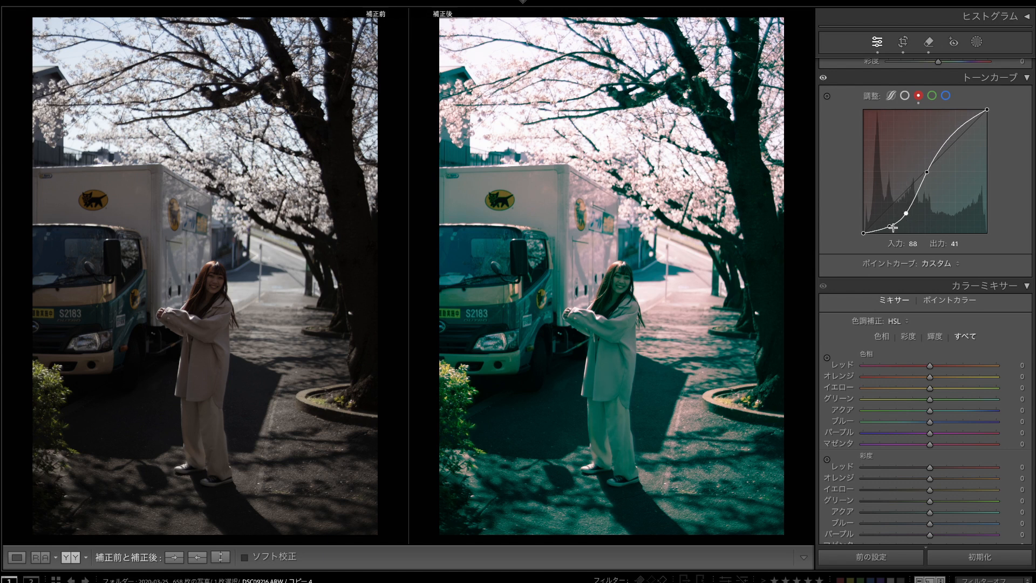
left_click(894, 223)
left_click(889, 225)
left_click_drag(890, 226, 892, 227)
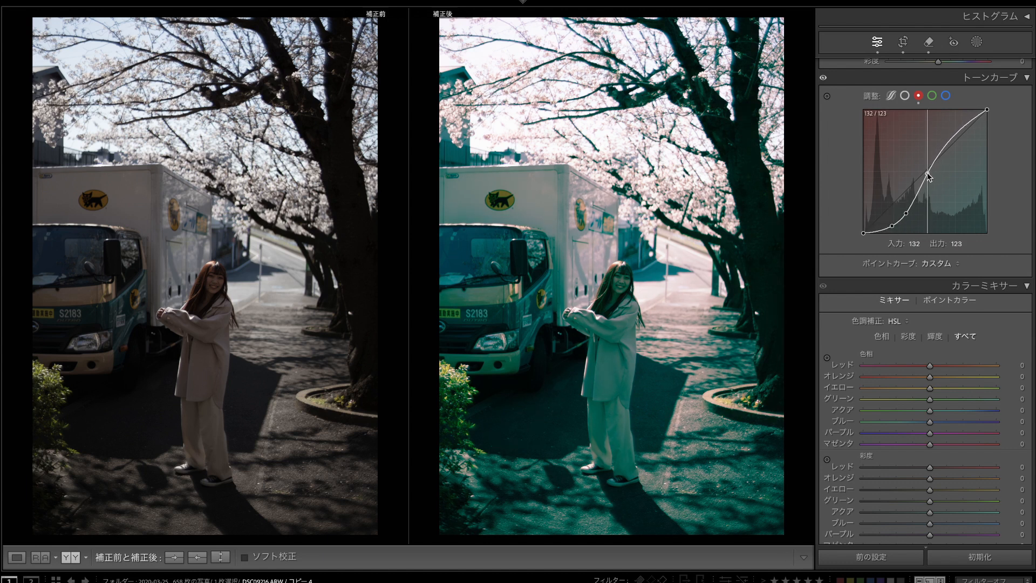
- Add a highlight point to the red channel curve, holding its upper part only slightly above the diagonal
left_click(928, 173)
left_click(950, 141)
left_click_drag(951, 140, 926, 173)
- Shape an S-curve in the green channel with midtone and upper-midtone points, lowered lower midtones and a shadow point at input 51, output 18
left_click(932, 96)
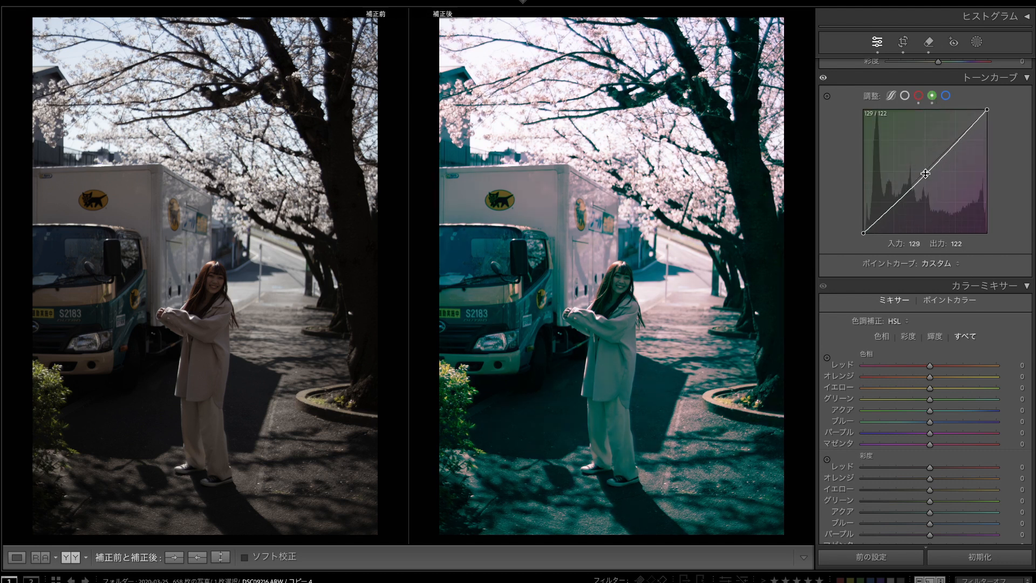
mouse_move(898, 213)
left_mouse_down()
mouse_move(886, 204)
mouse_move(889, 228)
mouse_move(906, 207)
left_mouse_up()
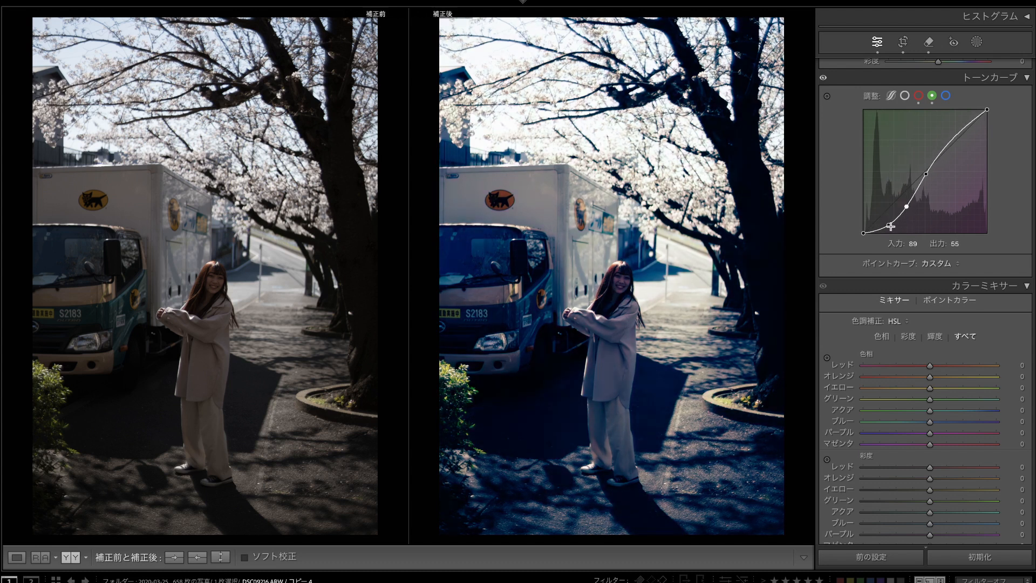
left_click_drag(951, 140, 939, 157)
left_click_drag(906, 205, 888, 227)
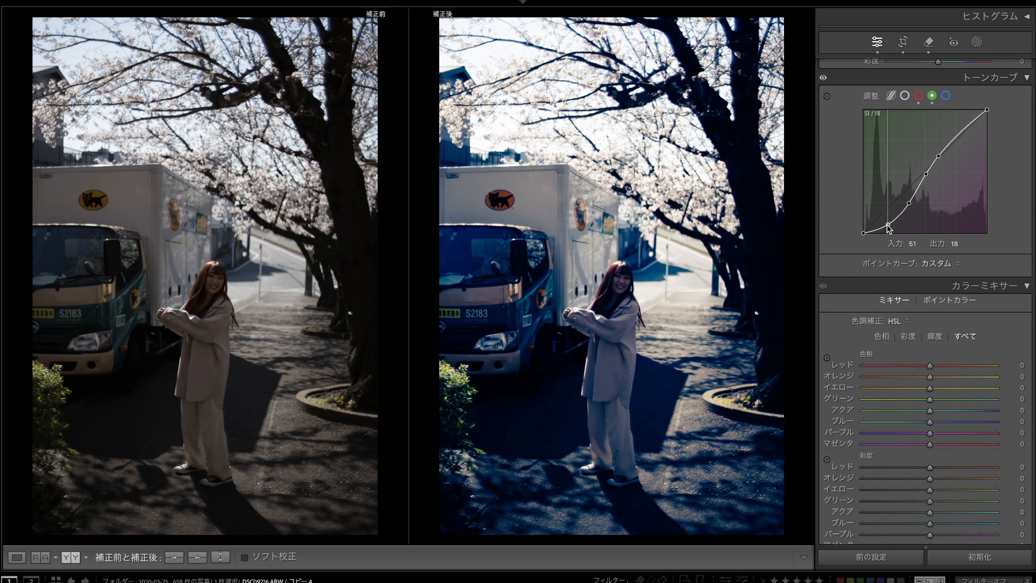
- Compare the red and green channel curves and move the red curve's lower-midtone point to about input 103, output 63
left_click(919, 97)
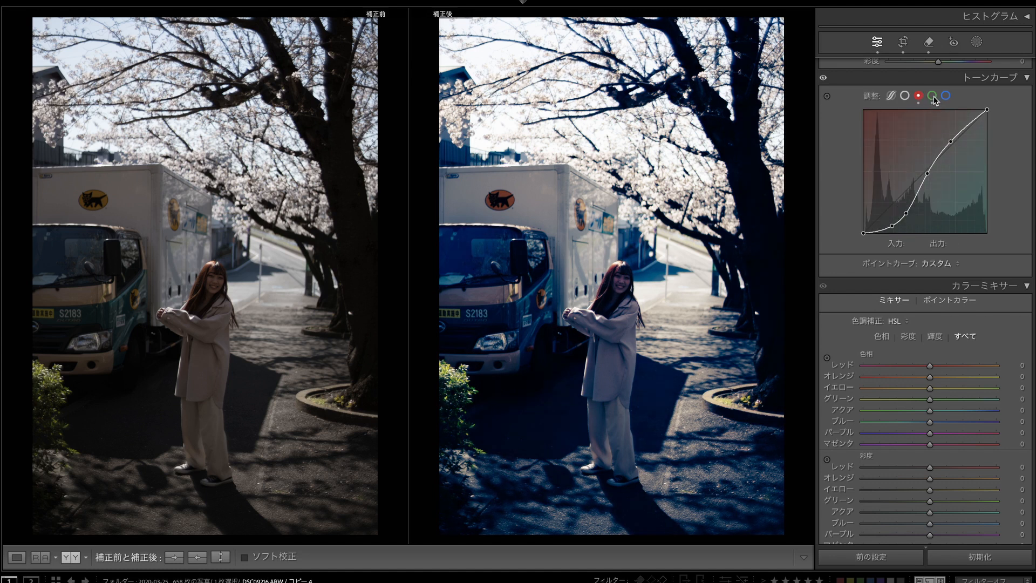
left_click(933, 97)
left_click(919, 97)
left_click_drag(907, 211, 915, 207)
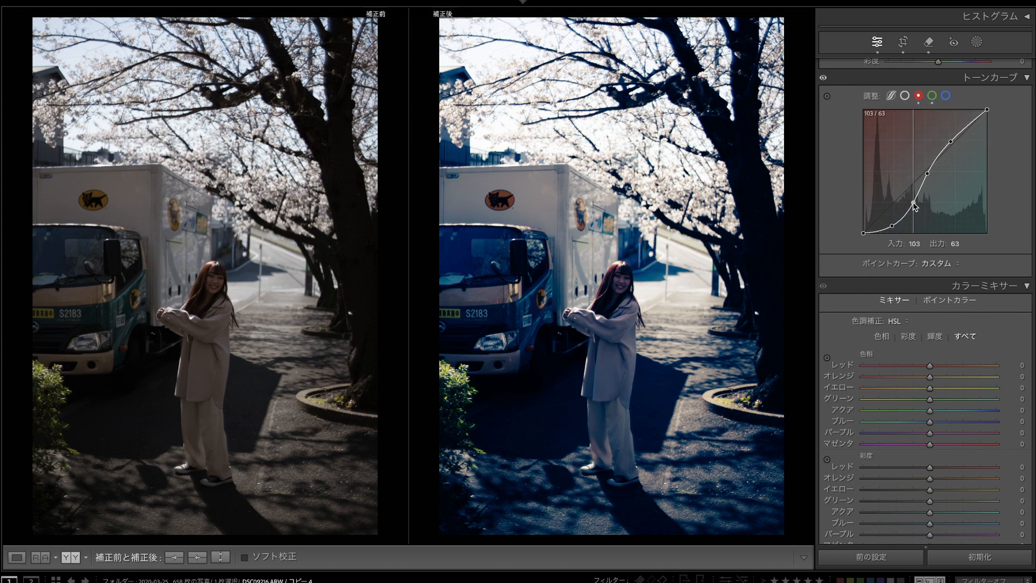
- Start an S-curve in the blue channel with a midtone anchor, a brighter point at input 162, output 175 and lowered shadows
left_click(946, 96)
left_click_drag(927, 170, 942, 151)
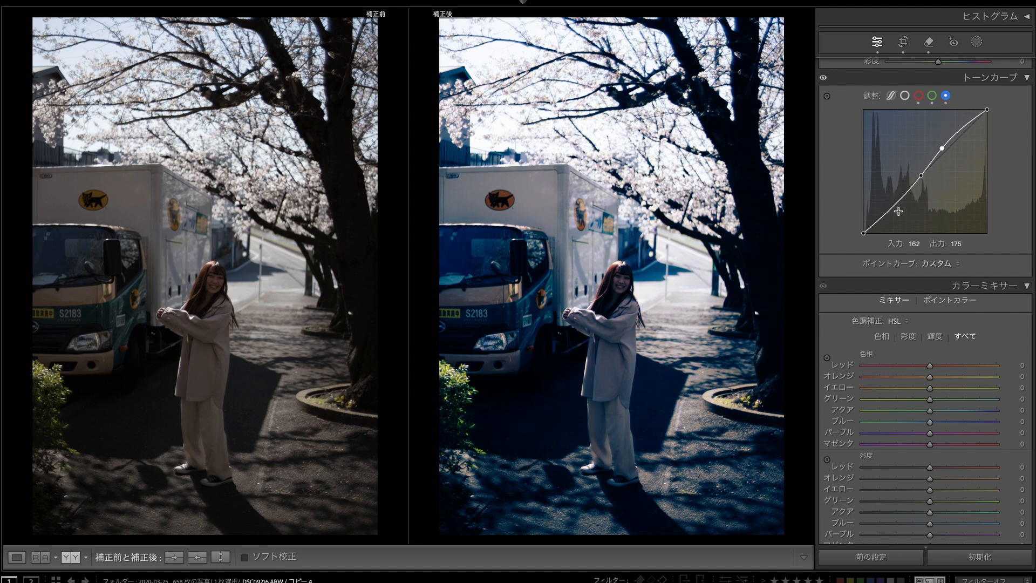
left_click_drag(898, 211, 914, 190)
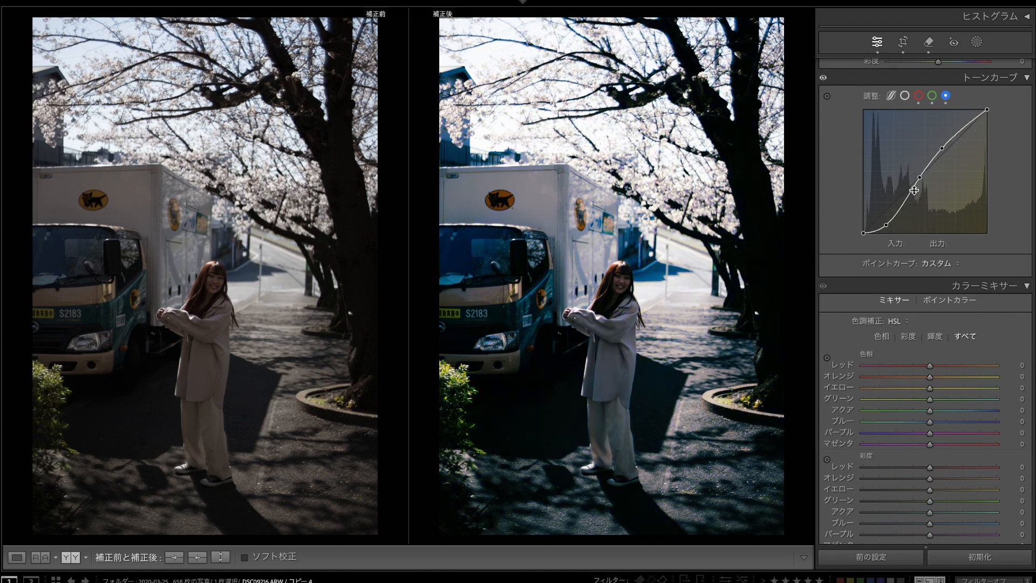
- Raise the blue curve's highlight point, lift its shadow point slightly and add a lower-midtone point at about input 97, output 78
left_click_drag(942, 148, 947, 141)
left_click_drag(889, 221, 887, 221)
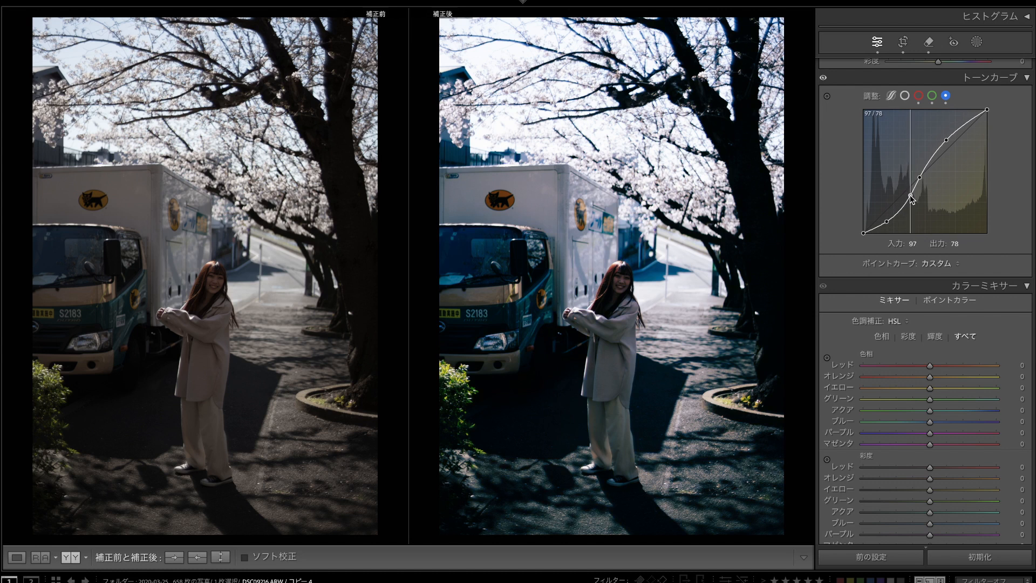
left_click_drag(910, 192, 910, 194)
- Rework the blue curve's upper half by deleting surplus highlight points, setting the midtone point to 125/125 and placing a single highlight point
left_click_drag(945, 140, 931, 162)
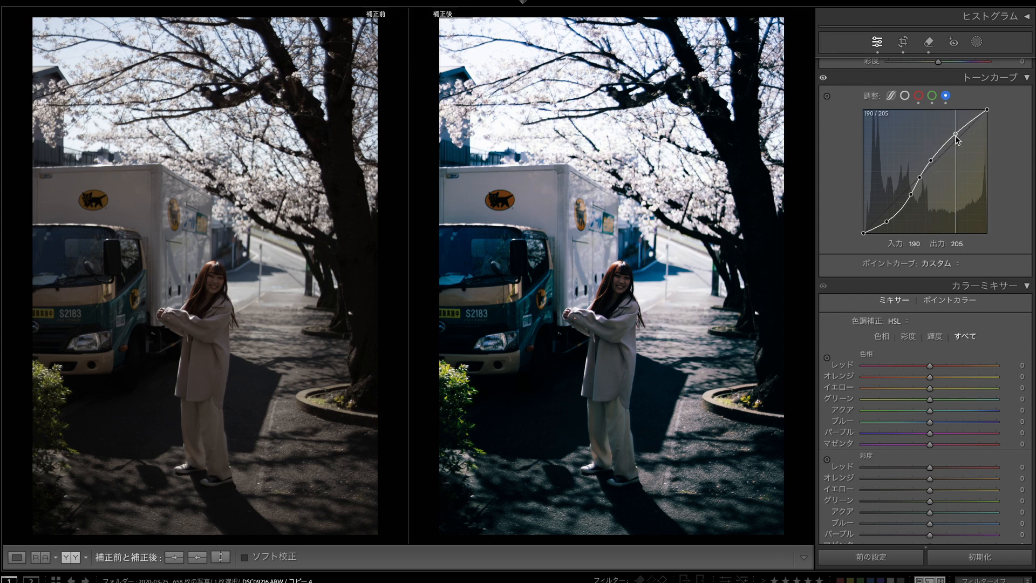
mouse_move(956, 130)
left_mouse_down()
mouse_move(967, 132)
mouse_move(944, 142)
left_mouse_up()
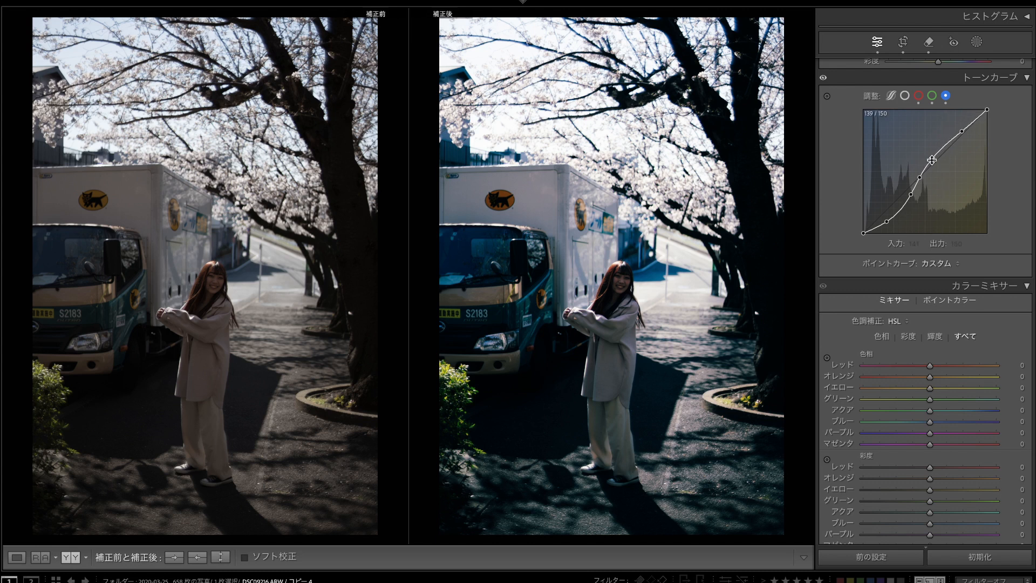
left_click_drag(932, 160, 930, 156)
left_click_drag(929, 156, 958, 141)
double_click(931, 158)
double_click(958, 141)
mouse_move(919, 178)
left_mouse_down()
mouse_move(929, 167)
mouse_move(929, 178)
left_mouse_up()
left_click(951, 142)
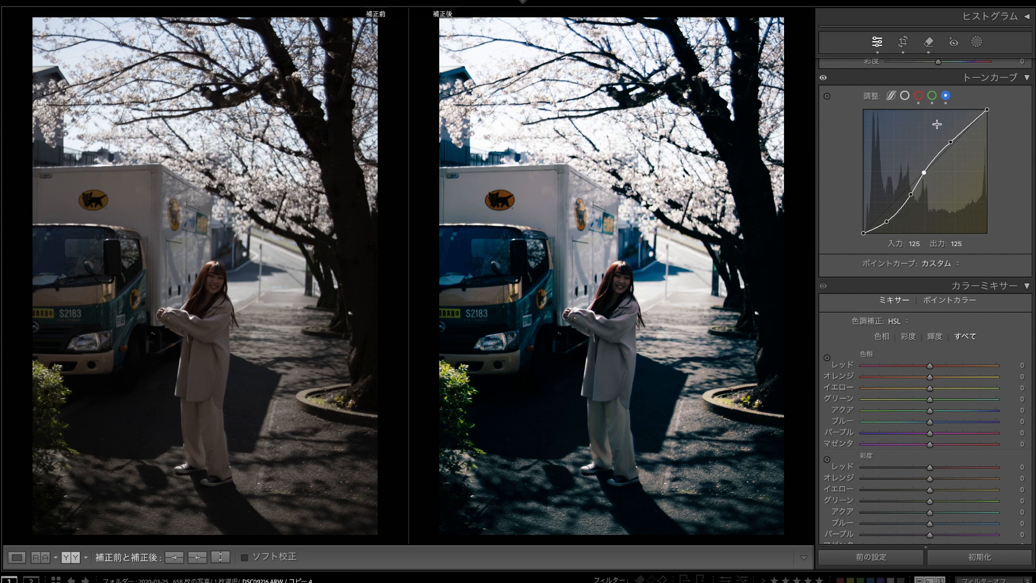
- Move the red channel curve's highlight point down closer to the midtones
left_click(919, 97)
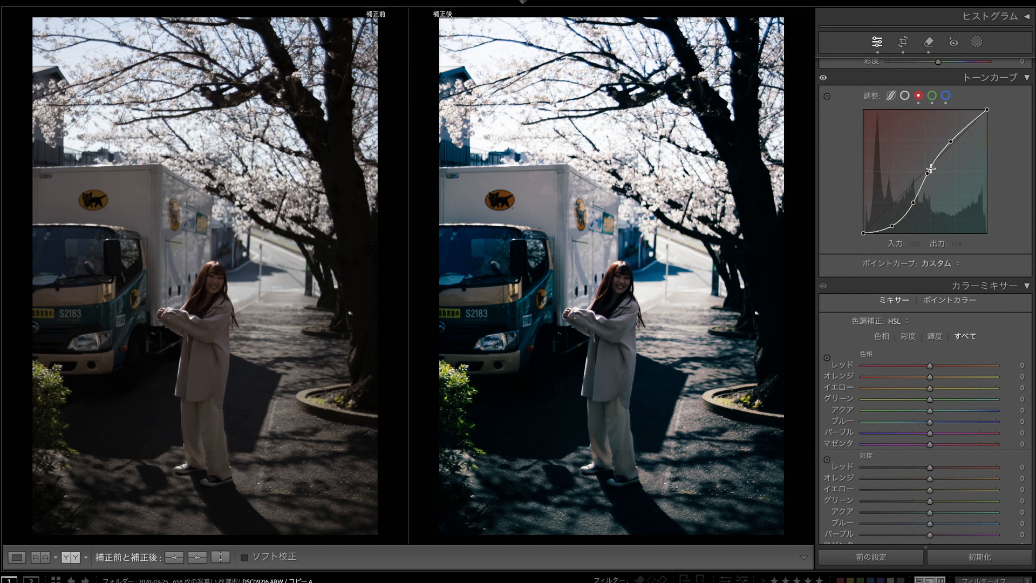
left_click_drag(952, 141, 927, 174)
- Refine the green curve by moving its highlight point up, setting the midtone point to input 122, output 120, and adjusting the shadow points
left_click(933, 97)
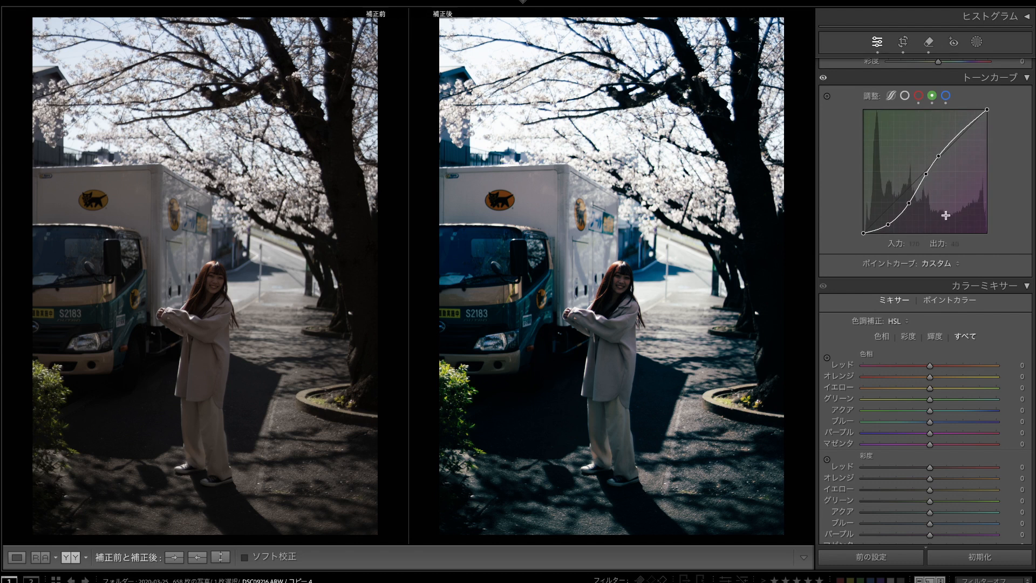
left_click(909, 204)
left_click_drag(939, 156, 951, 142)
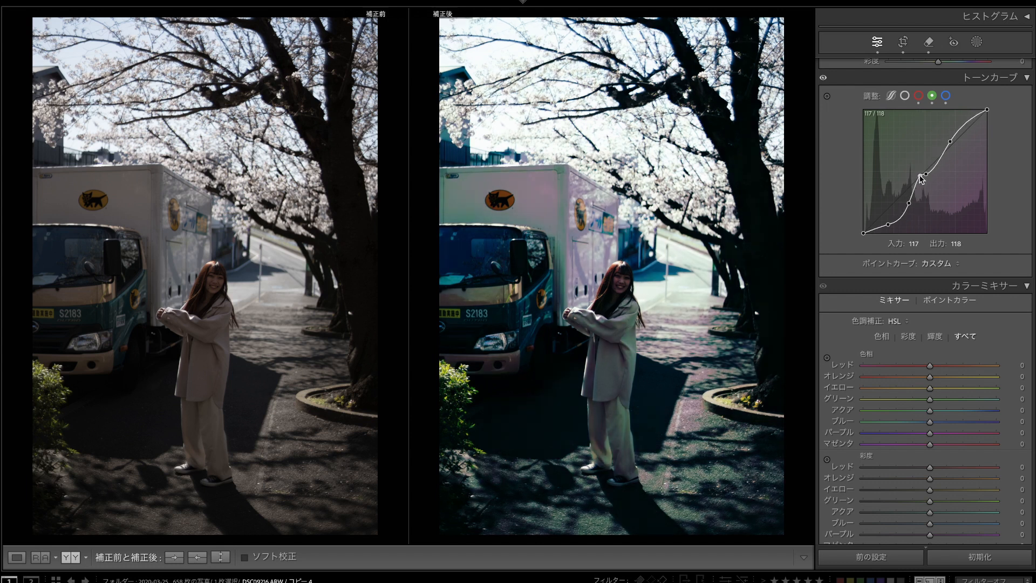
left_click_drag(922, 176, 921, 174)
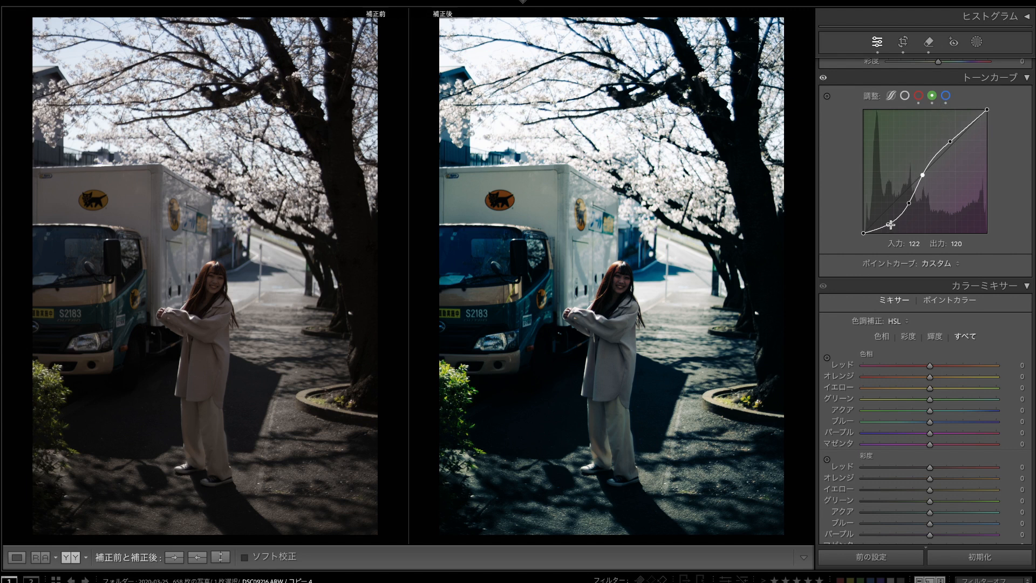
left_click_drag(889, 224, 904, 201)
double_click(905, 201)
left_click(909, 200)
- Fine-tune the red curve's dark tones with the lower-midtone point at about input 104, output 61 and the shadow point slightly adjusted
left_click(918, 97)
left_click(914, 204)
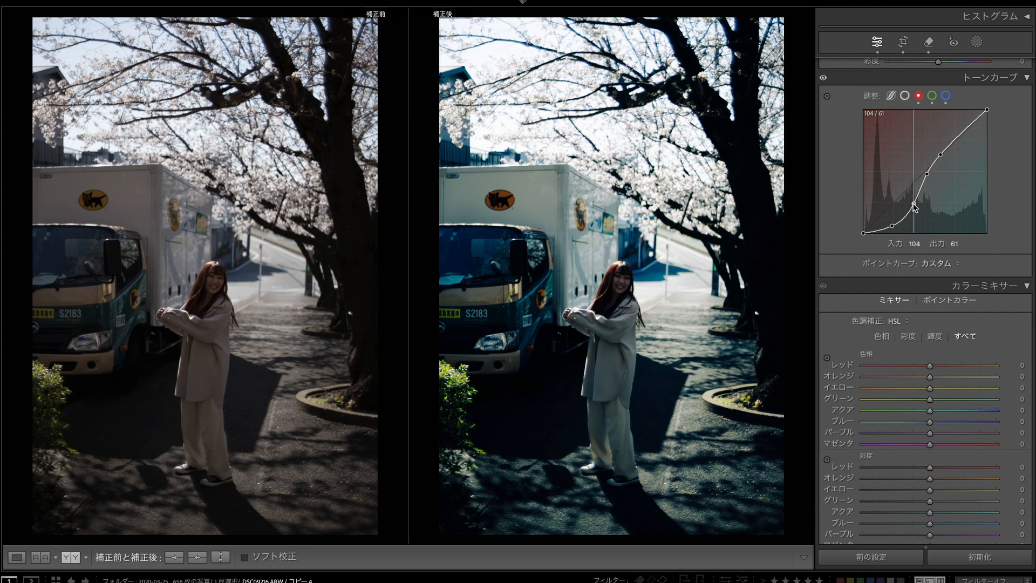
left_click_drag(891, 224, 892, 230)
- Deepen the blue curve's shadows and raise its lower-midtone point to about input 102, output 92, nudging the midtone point
left_click(945, 96)
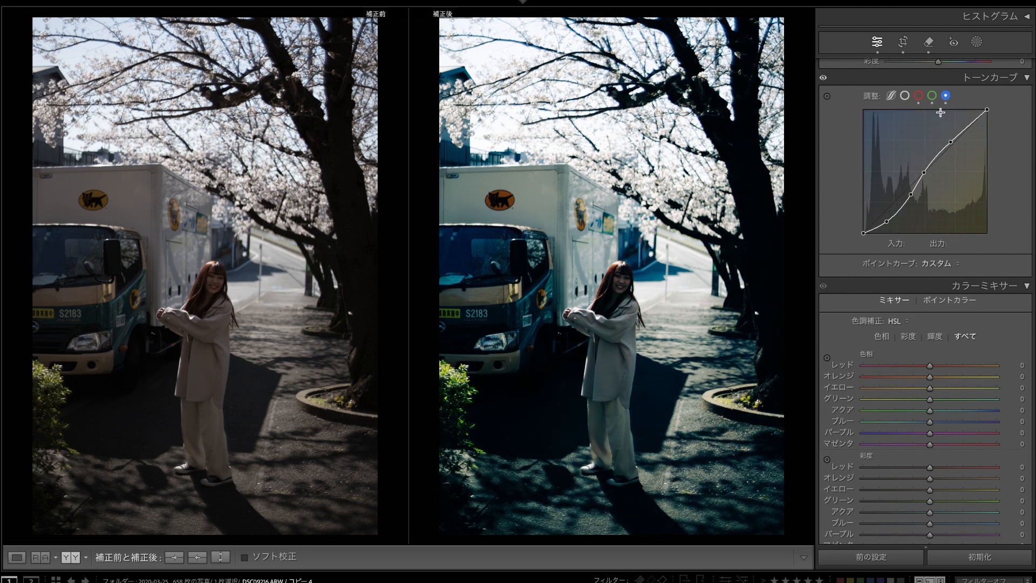
left_click_drag(887, 222, 910, 191)
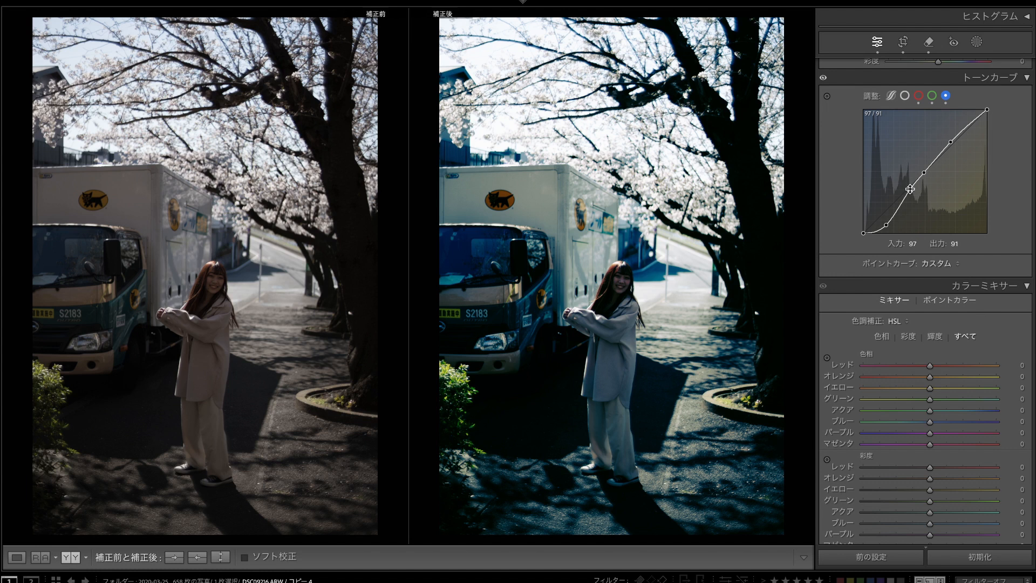
left_click(827, 97)
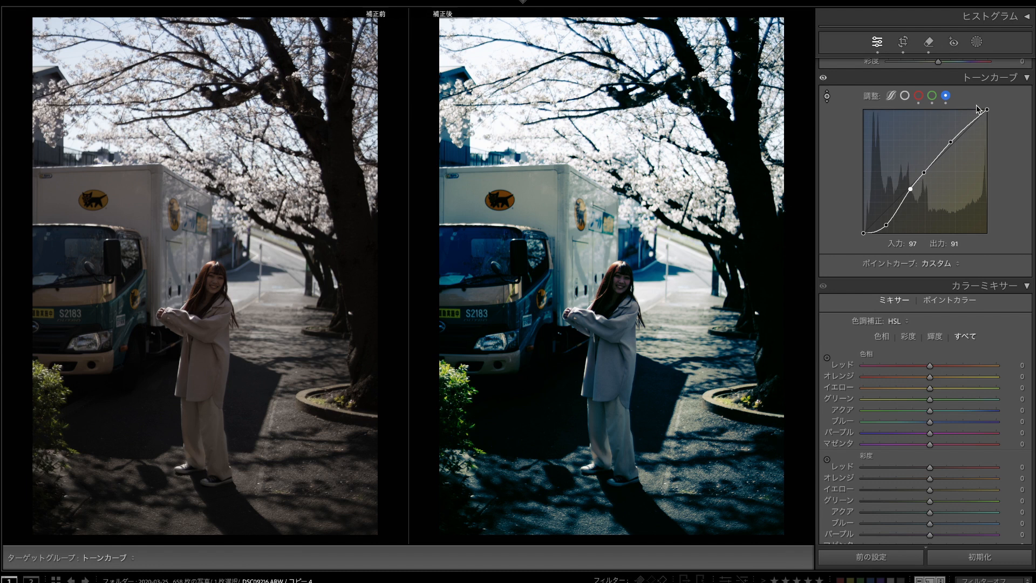
left_click_drag(923, 172, 912, 189)
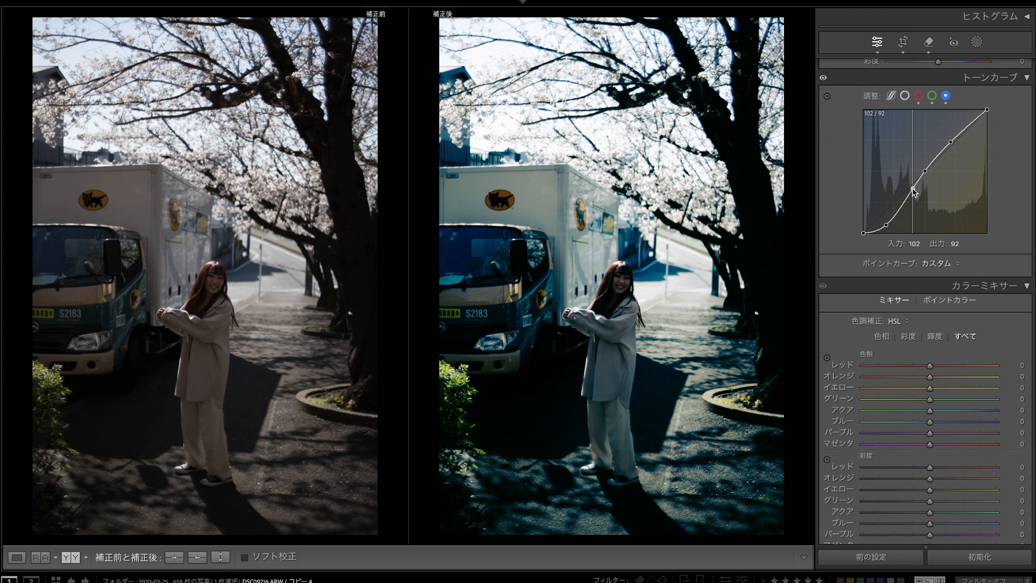
- Nudge the green channel curve's midtone point slightly
left_click(932, 96)
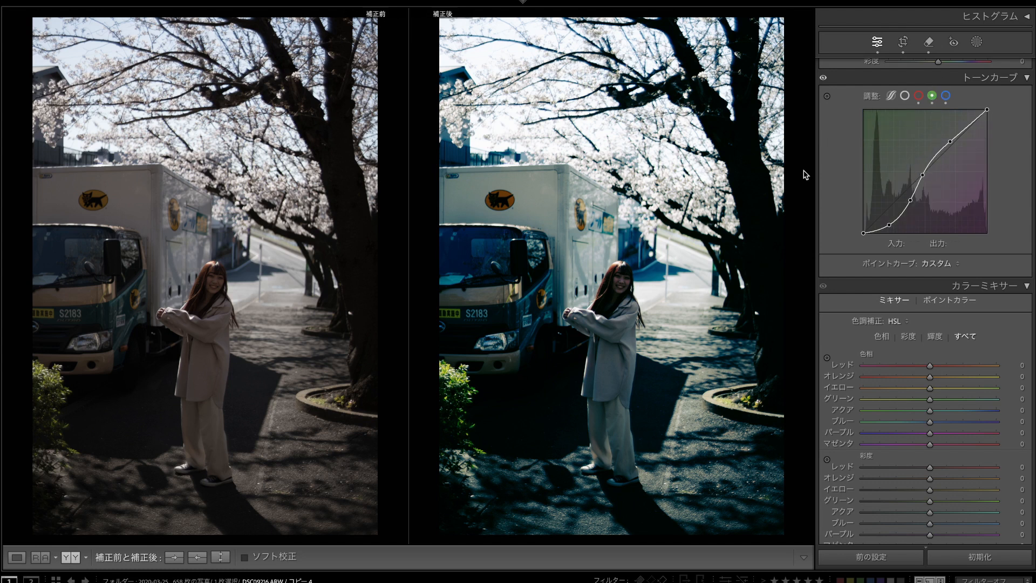
left_click_drag(921, 178, 924, 175)
- Fade the overall point curve by raising the black point to output 22 and lowering the white point, with a midtone point at 87/94
left_click(904, 96)
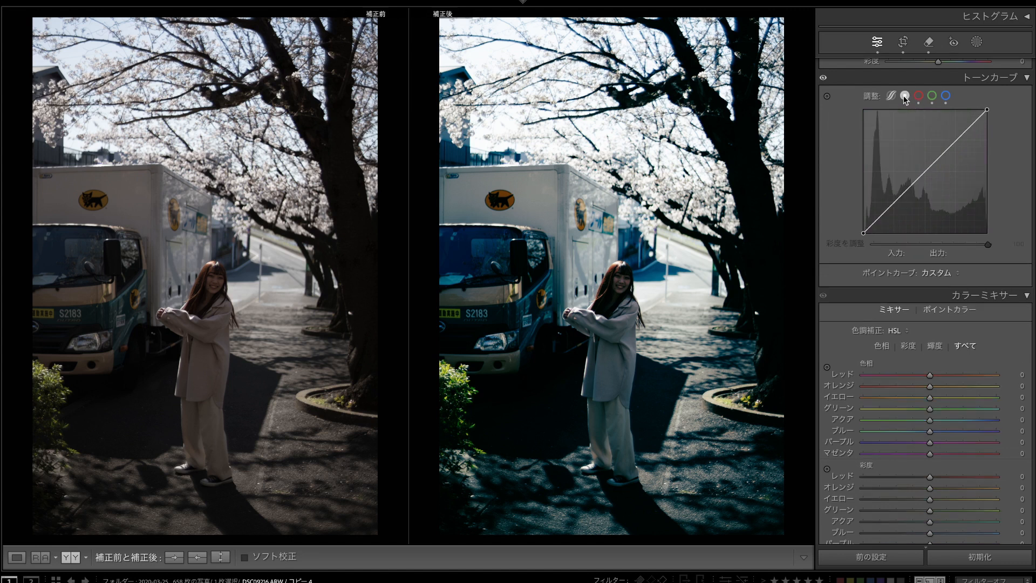
mouse_move(866, 230)
left_mouse_down()
mouse_move(861, 219)
mouse_move(891, 204)
mouse_move(862, 223)
left_mouse_up()
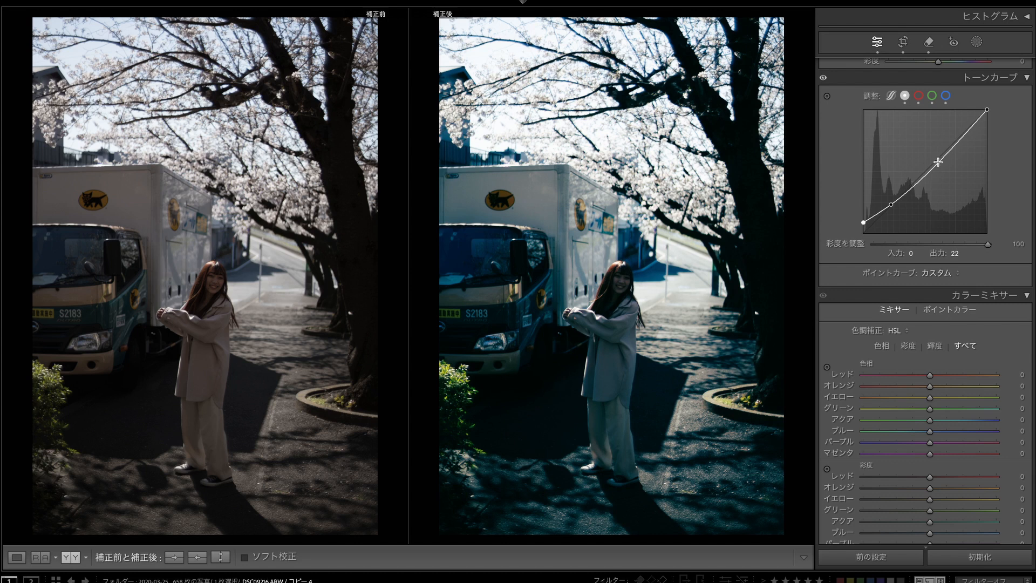
mouse_move(920, 178)
left_mouse_down()
mouse_move(987, 111)
mouse_move(906, 187)
left_mouse_up()
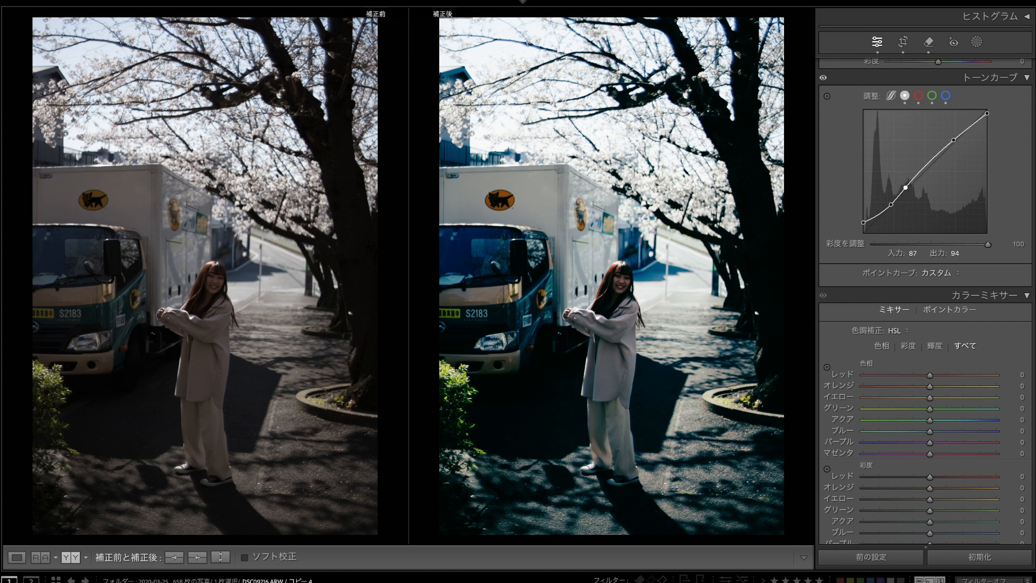
- Set exposure to +2.25, highlights −15, shadows +40, whites −49 and blacks +15 in the basic adjustments
scroll(925, 303, "up", 8)
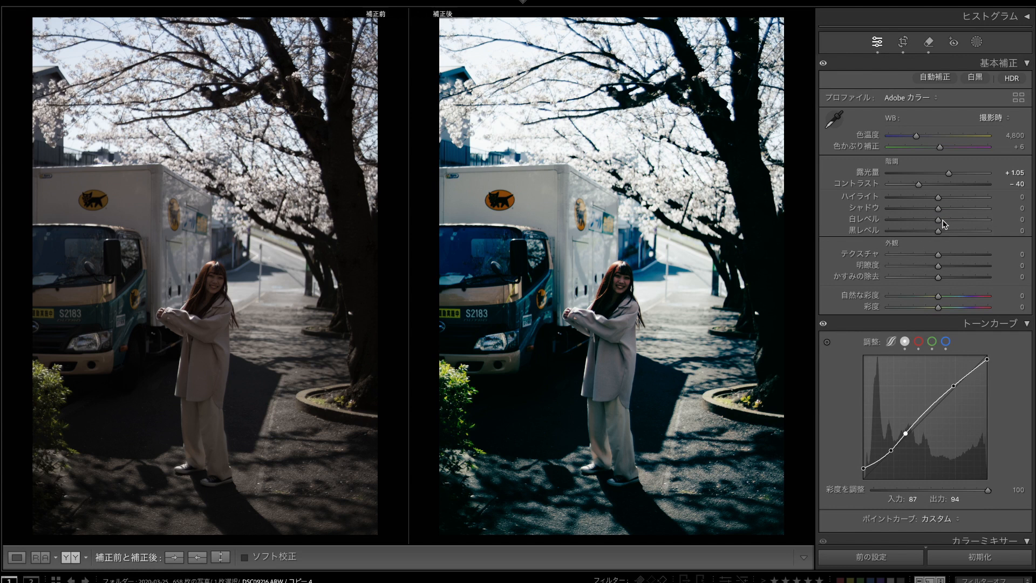
left_click_drag(949, 173, 960, 173)
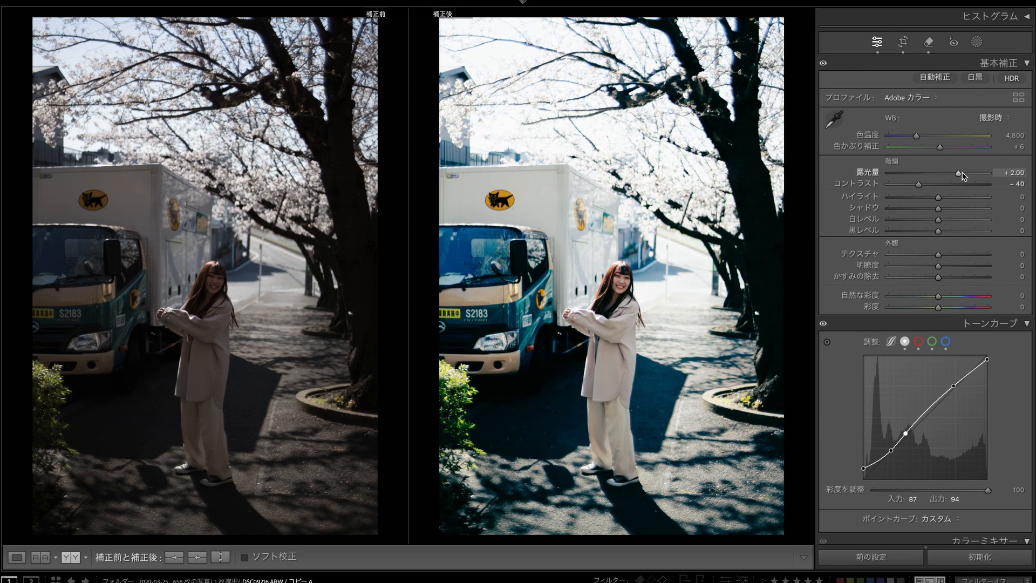
mouse_move(966, 232)
left_mouse_down()
mouse_move(975, 232)
mouse_move(962, 231)
left_mouse_up()
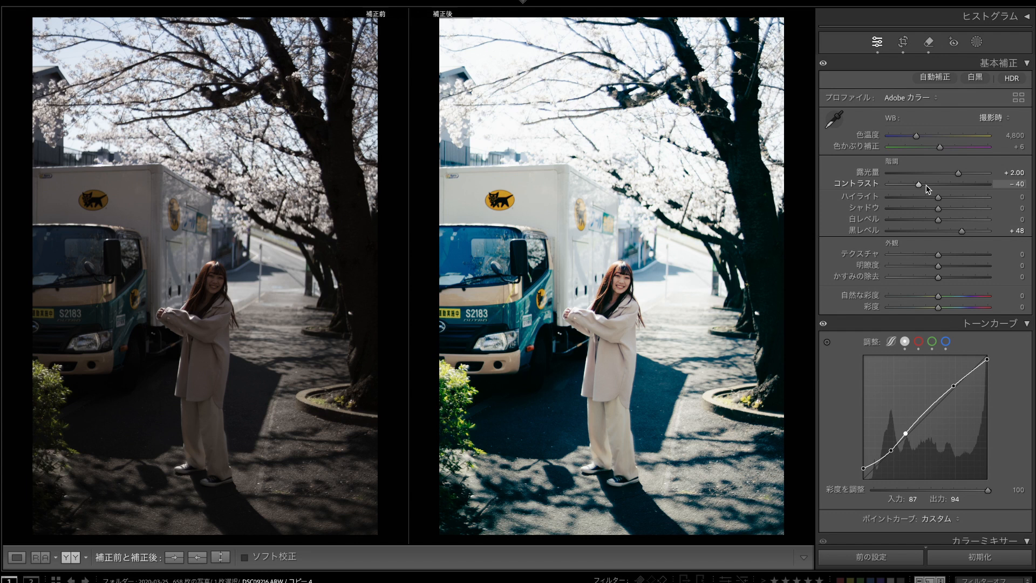
left_click_drag(939, 197, 953, 231)
left_click_drag(964, 177, 945, 231)
left_click(959, 209)
left_click_drag(960, 176, 961, 174)
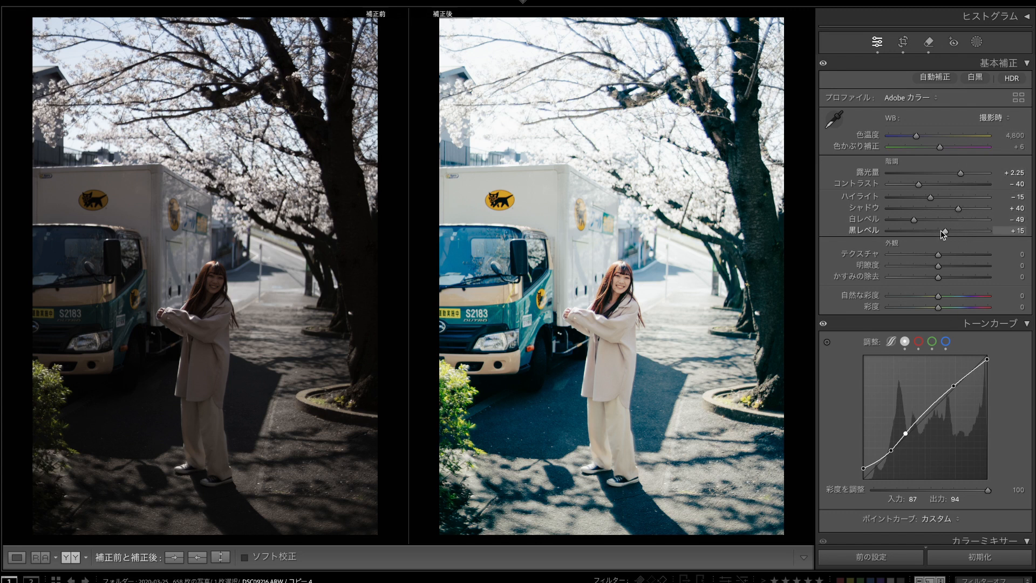
- Set the HSL hues to red +15, orange −16, yellow +5, green +16, aqua +13, blue −8, purple +23 and magenta +16
scroll(1035, 155, "down", 4)
scroll(1035, 157, "down", 8)
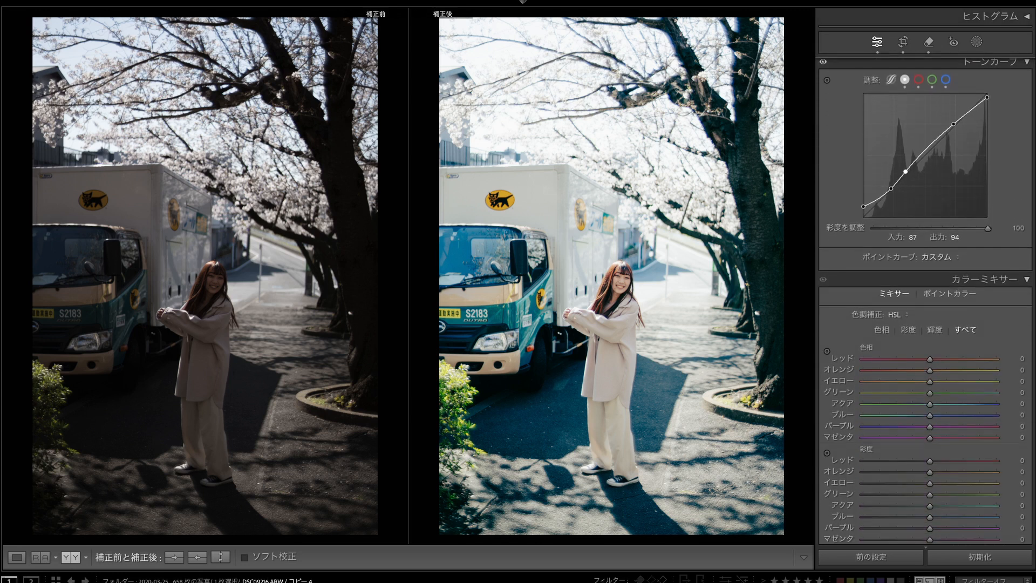
scroll(1034, 156, "down", 3)
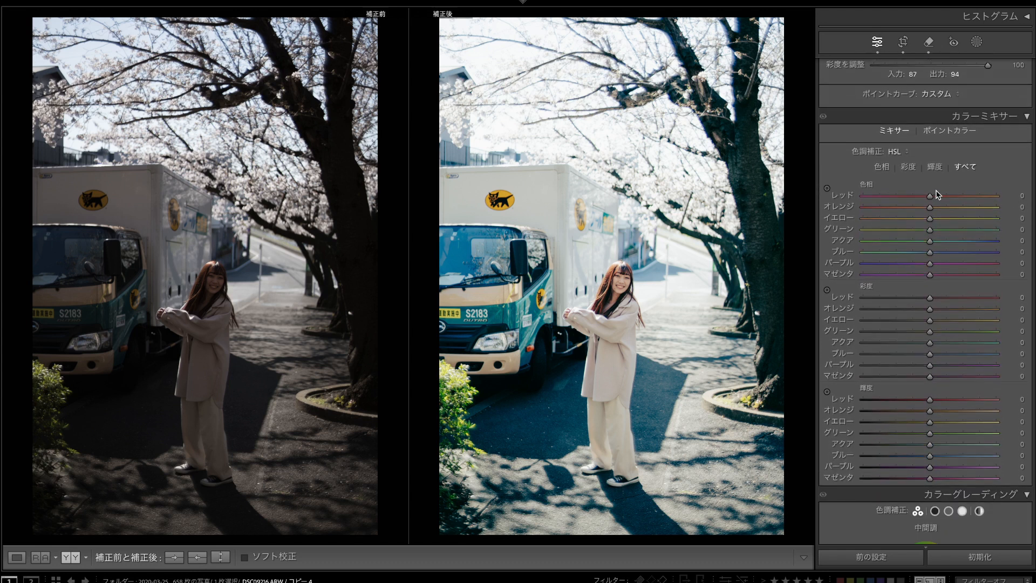
left_click_drag(931, 197, 927, 219)
left_click_drag(934, 219, 977, 267)
left_click_drag(920, 251, 917, 275)
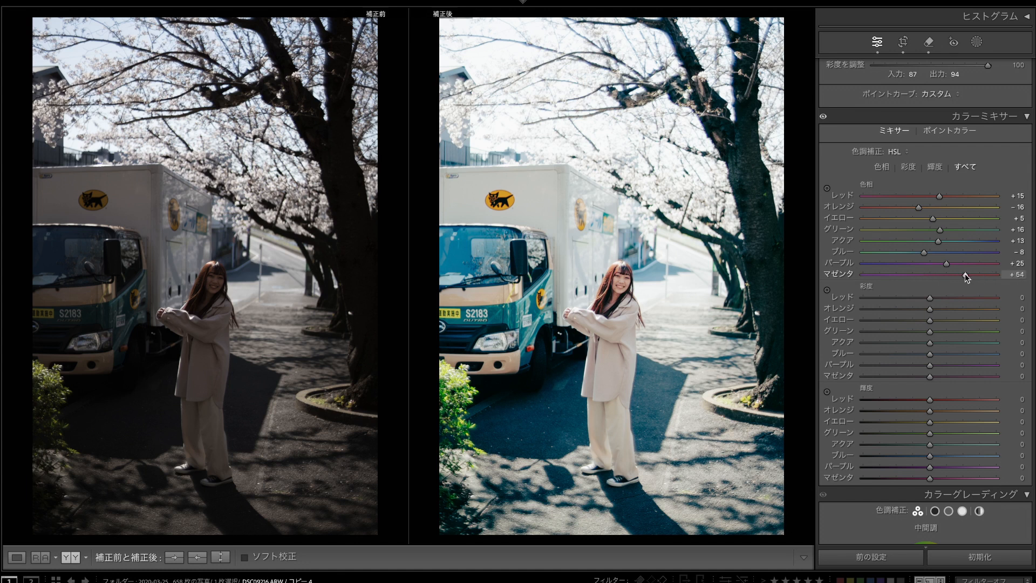
left_click_drag(943, 274, 946, 264)
- Set purple to saturation −11 and luminance +19, magenta to saturation −19 and luminance +27, and red saturation to −6
scroll(948, 265, "down", 3)
left_click(920, 291)
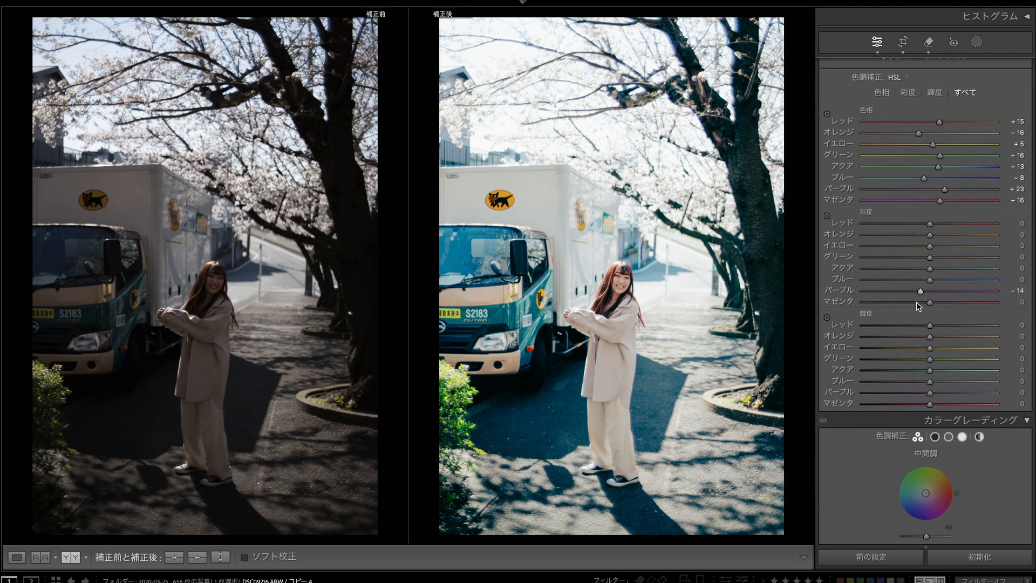
left_click(917, 302)
left_click(942, 393)
scroll(940, 220, "up", 1)
mouse_move(929, 227)
left_mouse_down()
mouse_move(1019, 234)
mouse_move(887, 230)
mouse_move(926, 226)
left_mouse_up()
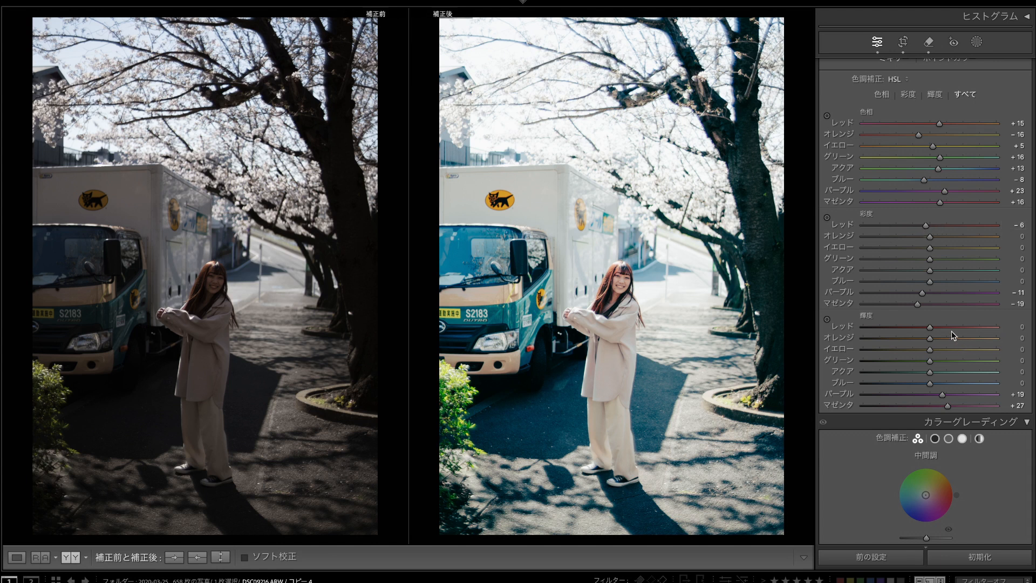
- Set red, orange, yellow and green saturation to −8, −10, −7 and −15, with red and orange luminance at +2 and +14
mouse_move(930, 327)
left_mouse_down()
mouse_move(881, 327)
mouse_move(962, 331)
mouse_move(872, 330)
mouse_move(930, 335)
left_mouse_up()
left_click_drag(953, 339, 941, 339)
left_click_drag(932, 237, 926, 270)
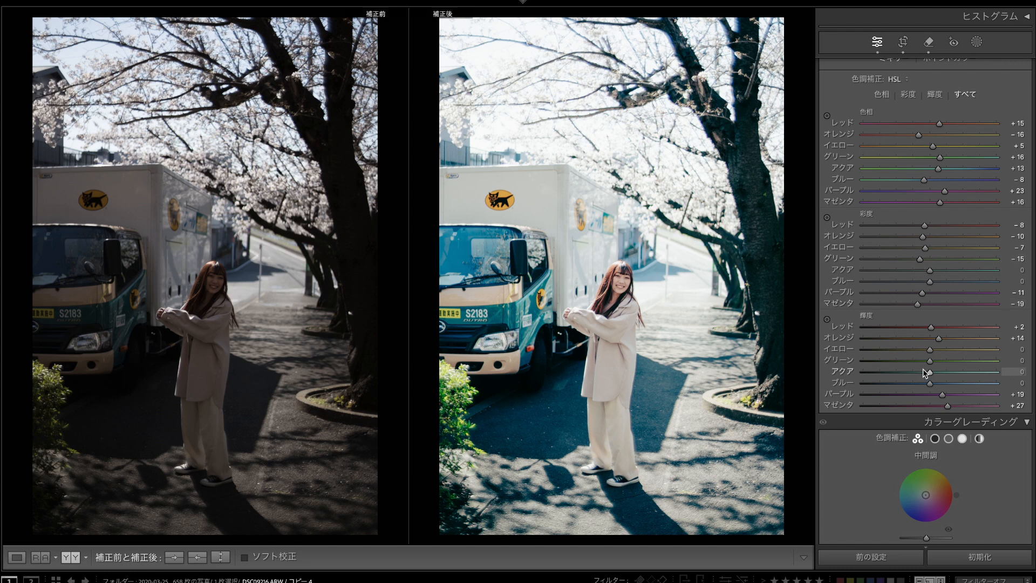
- Set green luminance to +12, aqua and blue saturation to −9 each, and blue luminance to +18
mouse_move(929, 361)
left_mouse_down()
mouse_move(906, 365)
mouse_move(938, 369)
left_mouse_up()
left_click_drag(928, 284, 922, 283)
mouse_move(929, 384)
left_mouse_down()
mouse_move(911, 382)
mouse_move(952, 384)
mouse_move(941, 384)
left_mouse_up()
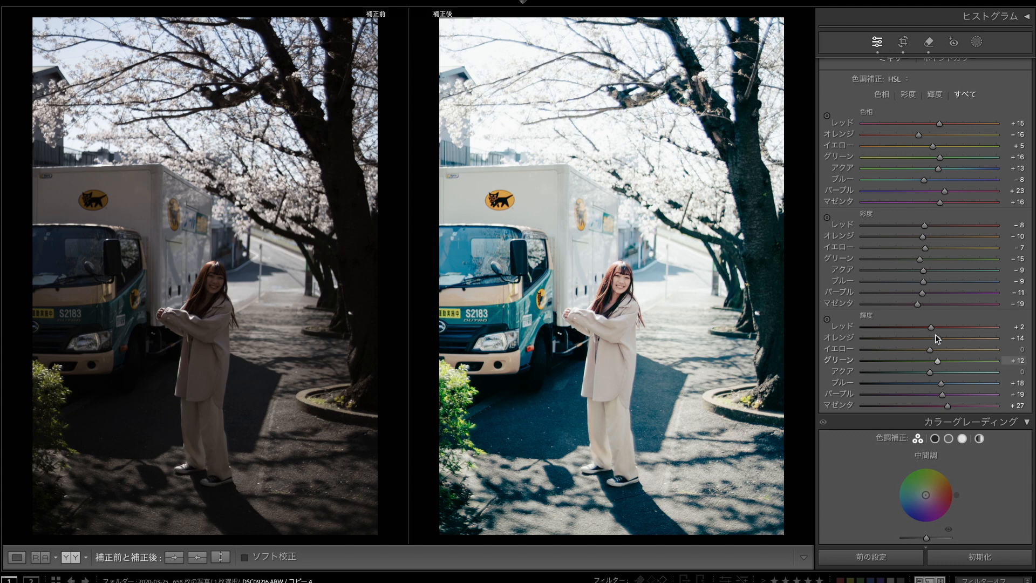
- Adjust aqua to hue +24, saturation +8, luminance +10, and blue to hue −1, saturation +5, luminance +10
left_click_drag(928, 282, 900, 271)
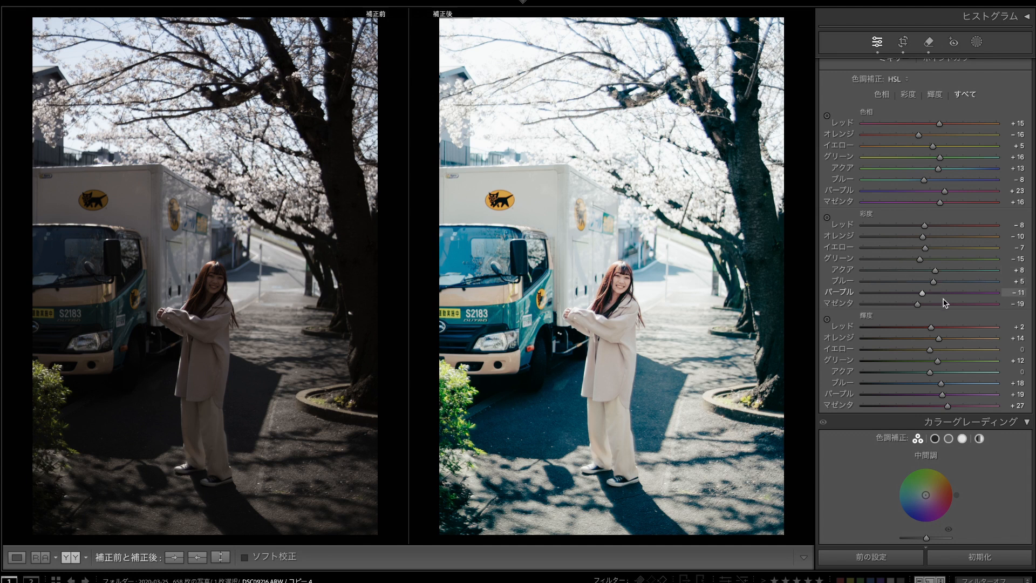
left_click_drag(958, 384, 935, 387)
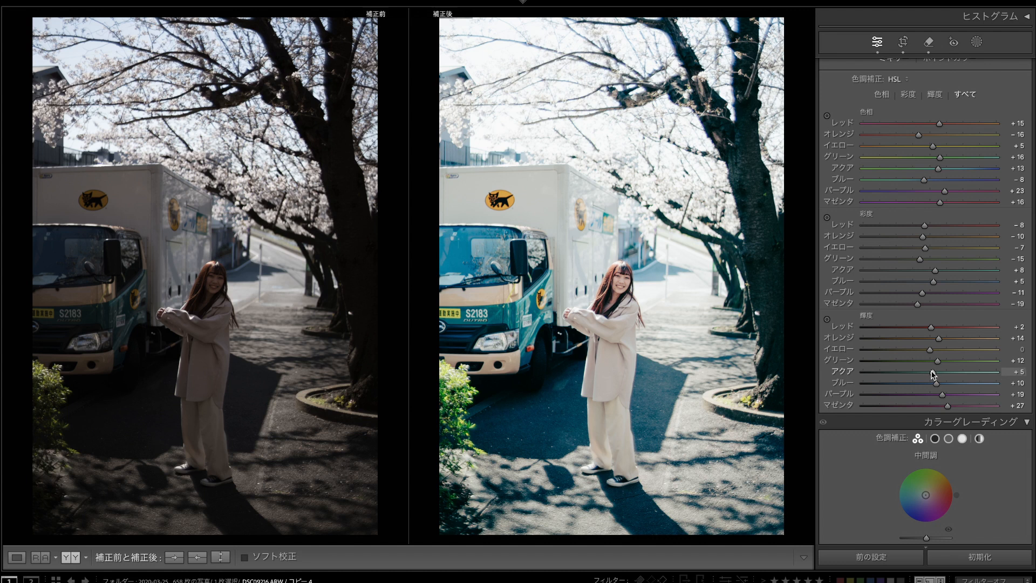
left_click_drag(933, 373, 936, 372)
mouse_move(937, 170)
left_mouse_down()
mouse_move(850, 174)
mouse_move(1032, 189)
mouse_move(945, 178)
mouse_move(928, 186)
left_mouse_up()
- In the camera calibration, set the shadow tint to −7, green primary hue to +30, and blue primary hue to −16 with saturation +22
scroll(925, 297, "down", 15)
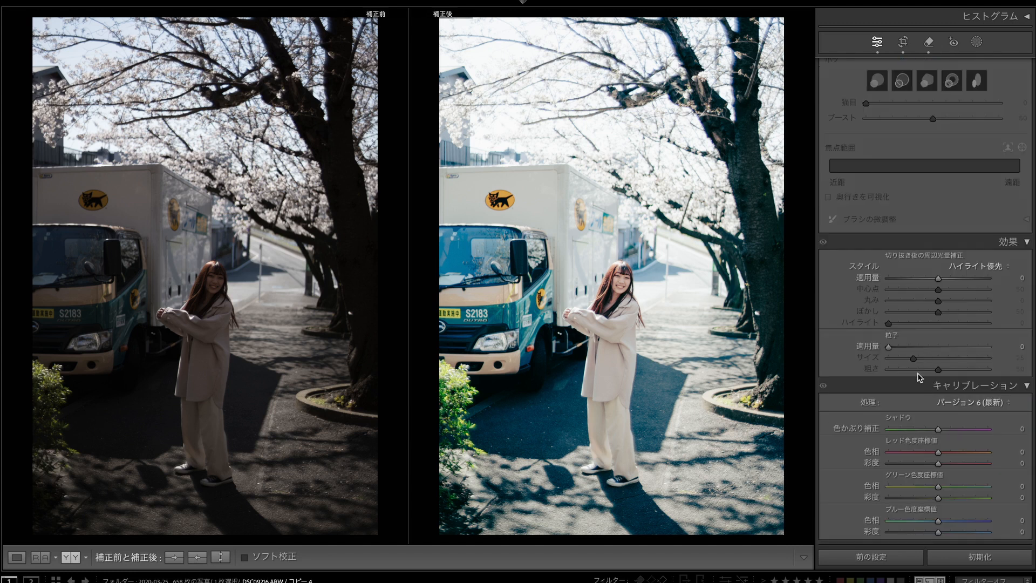
left_click_drag(939, 428, 936, 429)
left_click_drag(937, 521, 950, 522)
left_click_drag(937, 452, 943, 452)
left_click_drag(938, 487, 951, 487)
left_click_drag(949, 521, 930, 521)
mouse_move(943, 452)
left_mouse_down()
mouse_move(959, 452)
mouse_move(948, 453)
left_mouse_up()
left_click_drag(938, 464, 924, 464)
left_click_drag(938, 532, 949, 533)
- Set the red primary calibration to hue +20 and saturation −17
left_click_drag(948, 453, 951, 453)
left_click_drag(921, 464, 990, 454)
left_click(889, 346)
left_click(996, 453)
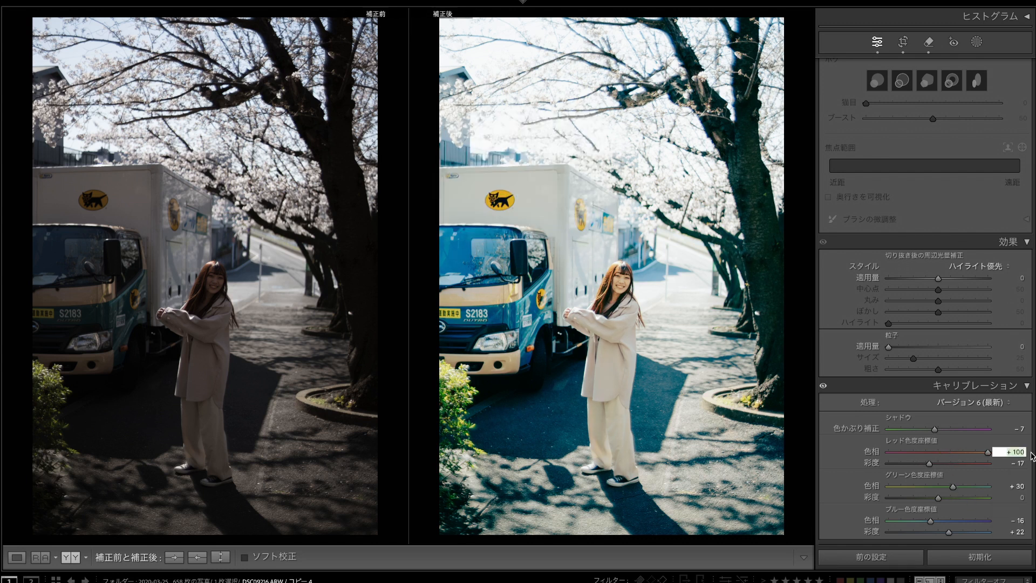
type("20")
key("Return")
- In color grading, set luminance to −71 for shadows, −19 for highlights and +34 for the global range
scroll(926, 302, "up", 10)
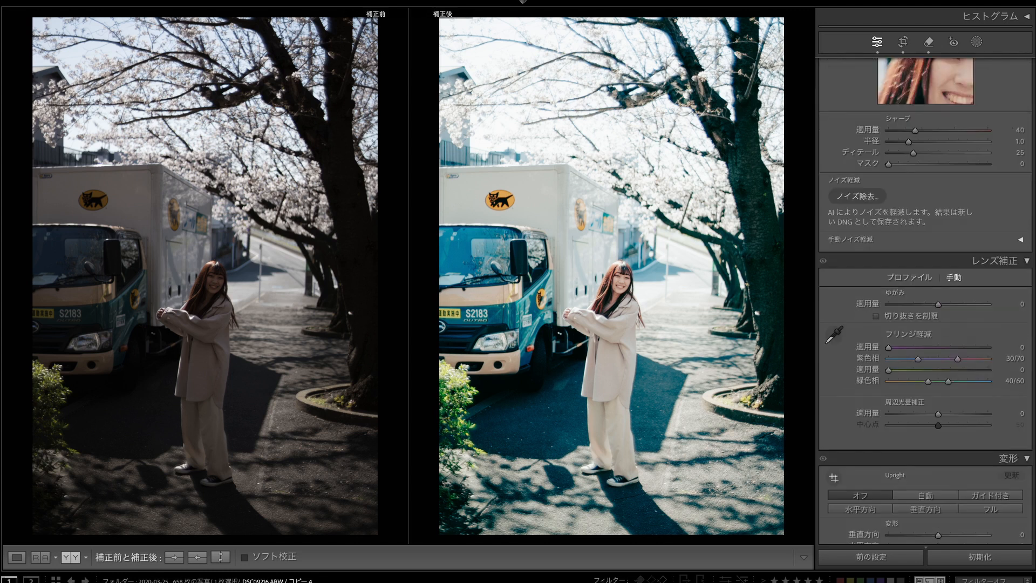
scroll(900, 187, "up", 6)
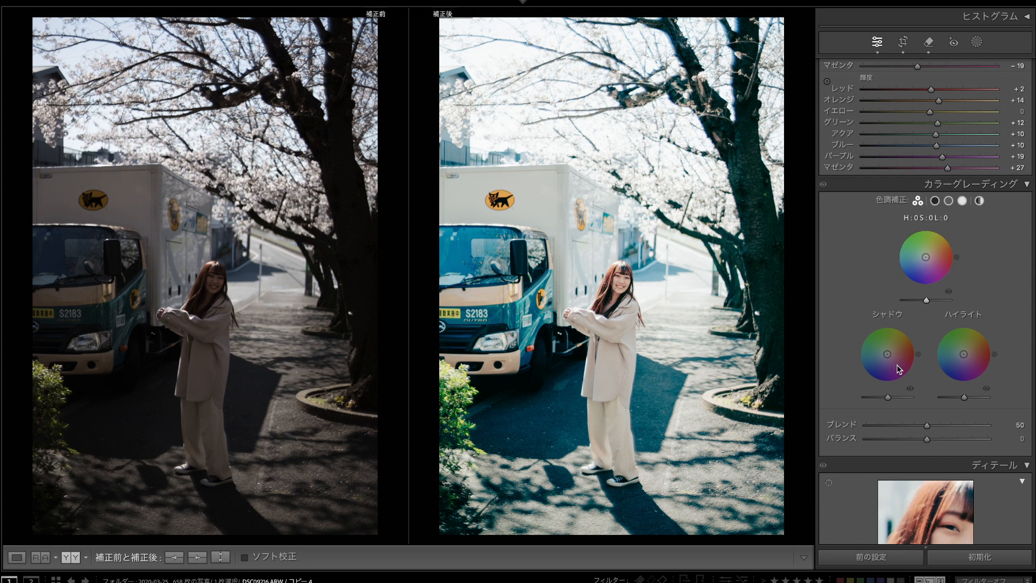
left_click(934, 202)
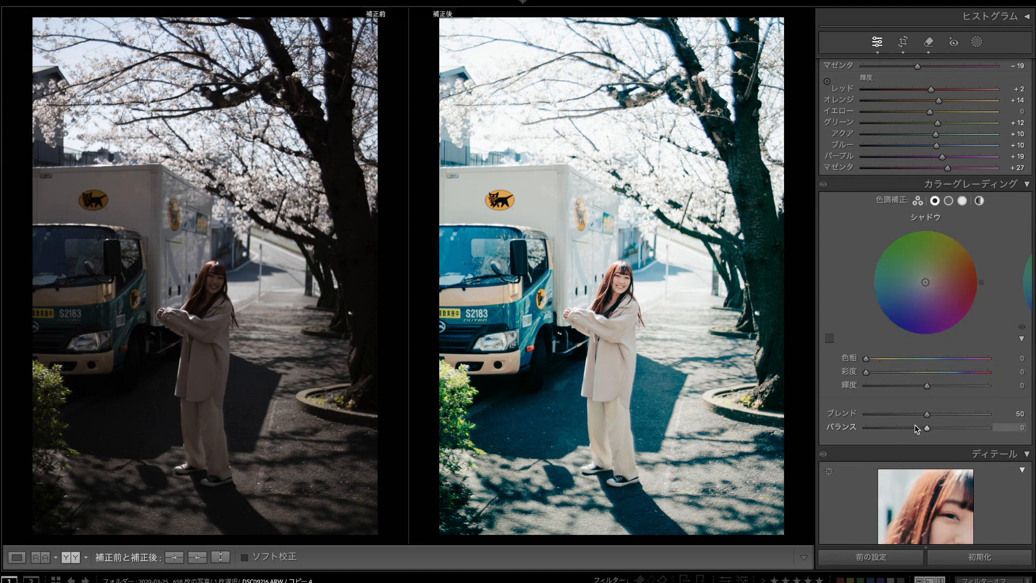
left_click_drag(927, 385, 953, 398)
left_click(962, 201)
left_click(980, 200)
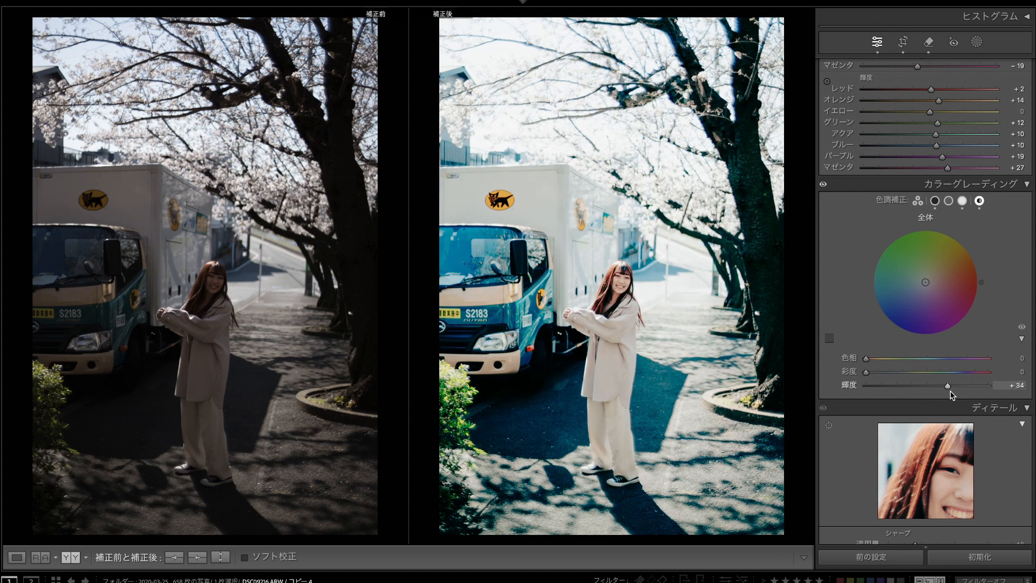
- Set the color grading shadow luminance to −68, blending to 100 and balance to +71
left_click(936, 201)
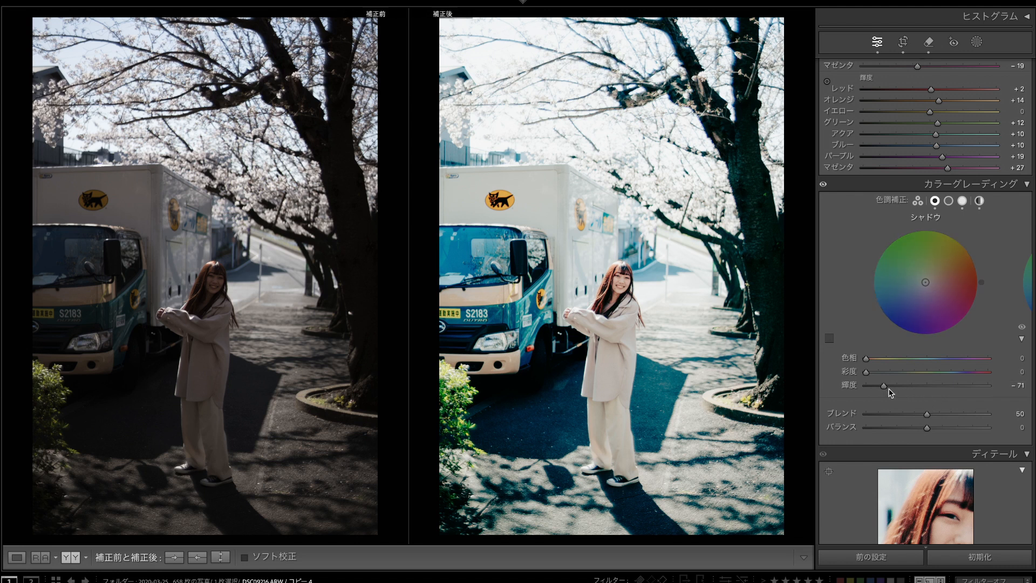
mouse_move(889, 388)
left_mouse_down()
mouse_move(914, 389)
mouse_move(886, 387)
left_mouse_up()
left_click_drag(928, 428, 1005, 426)
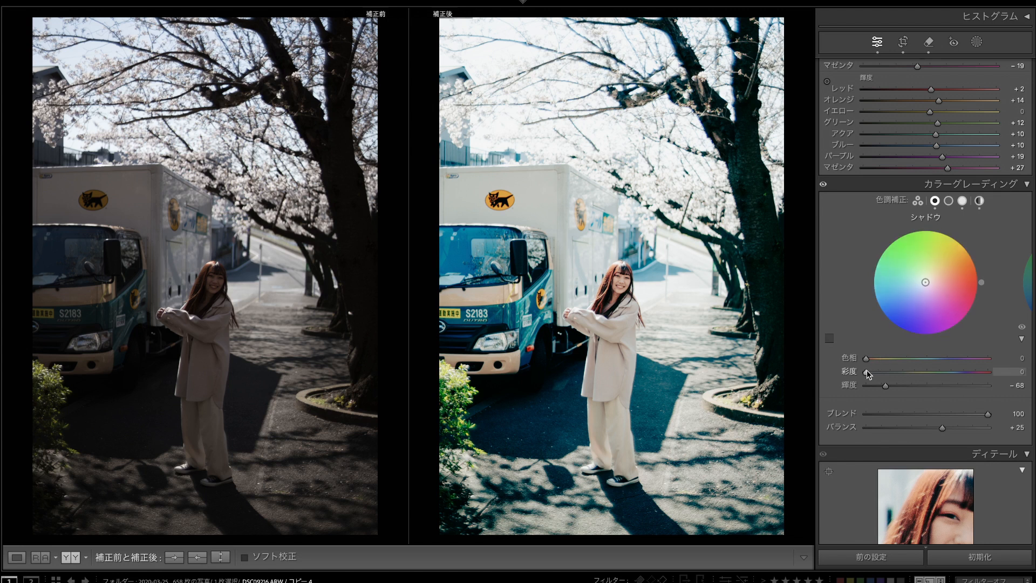
left_click_drag(943, 428, 971, 428)
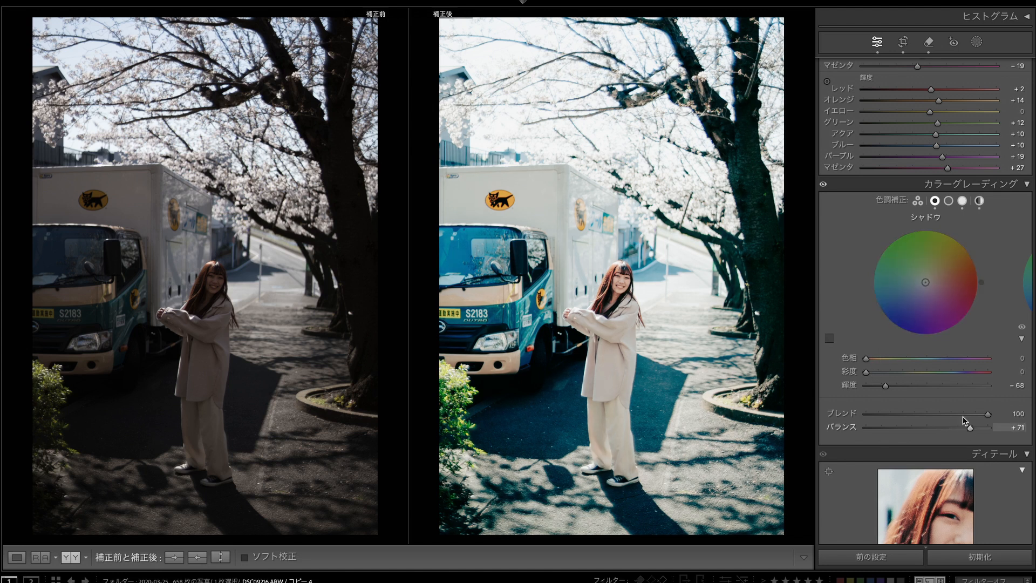
- Tint the shadows with hue 186 at saturation 24 and the highlights with hue 41 at saturation 5
mouse_move(867, 373)
left_mouse_down()
mouse_move(963, 384)
mouse_move(873, 380)
mouse_move(977, 368)
mouse_move(860, 375)
mouse_move(1021, 397)
mouse_move(879, 384)
mouse_move(895, 383)
left_mouse_up()
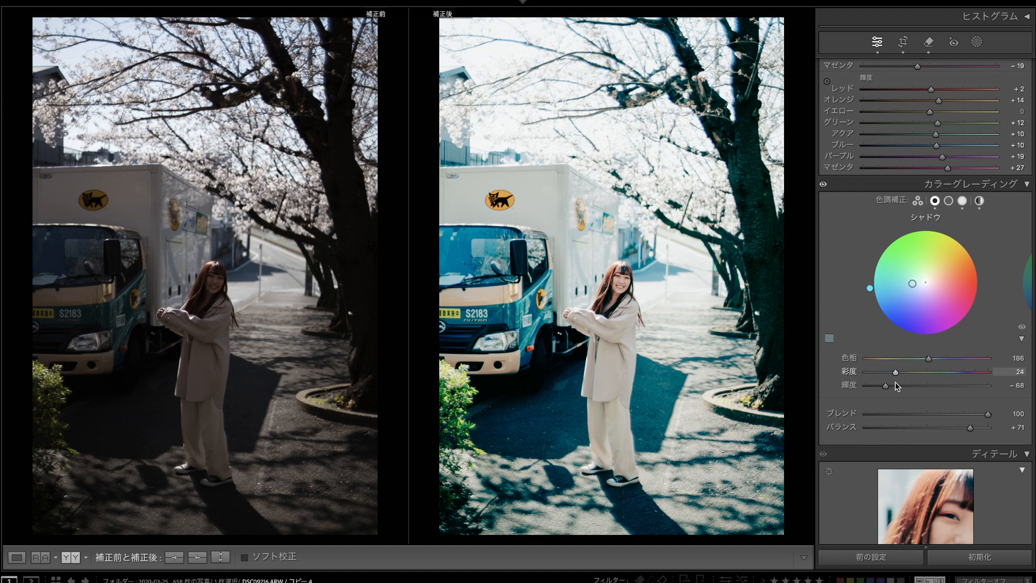
left_click(962, 200)
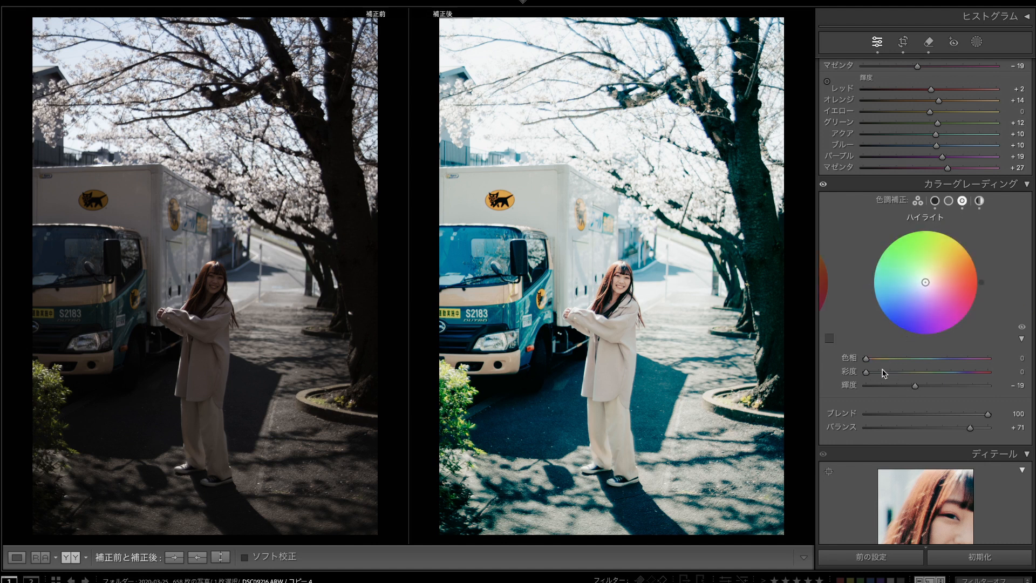
mouse_move(866, 372)
left_mouse_down()
mouse_move(912, 373)
mouse_move(876, 359)
mouse_move(895, 373)
mouse_move(873, 374)
left_mouse_up()
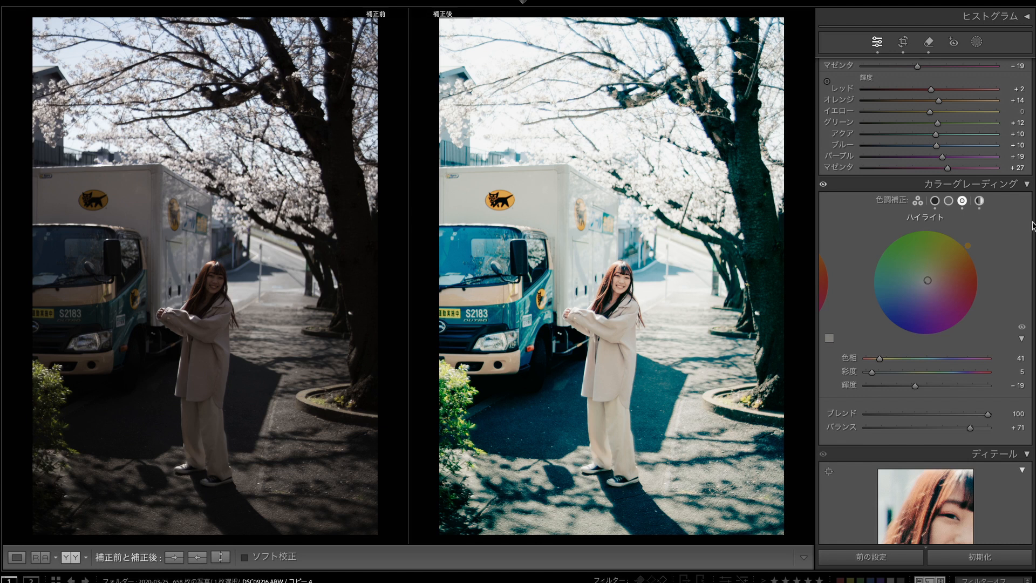
- Mute the greens in the color mixer with hue +12, saturation −51 and luminance −7
scroll(916, 264, "up", 5)
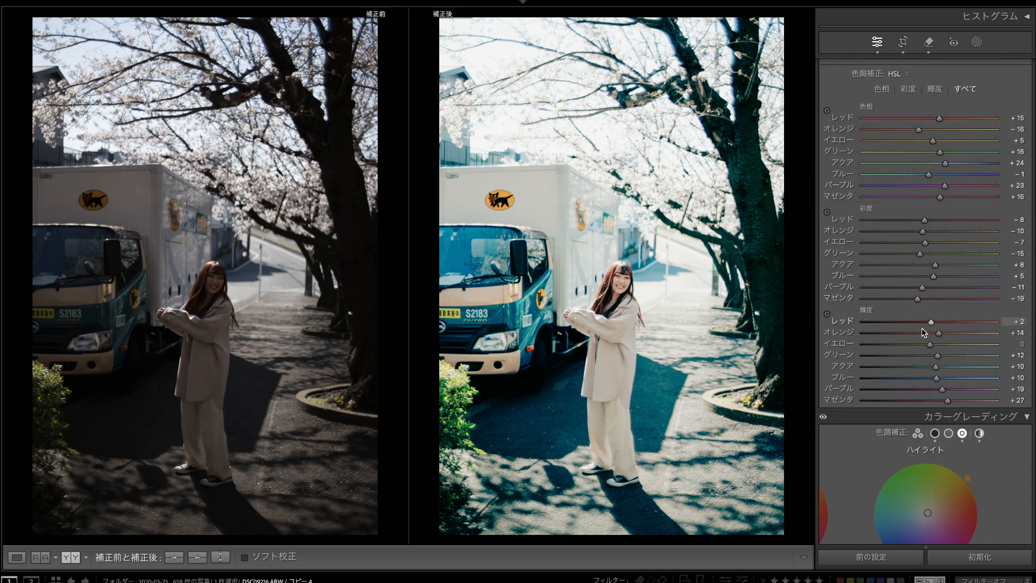
left_click_drag(919, 254, 907, 254)
left_click_drag(984, 157, 888, 156)
left_click_drag(937, 355, 924, 356)
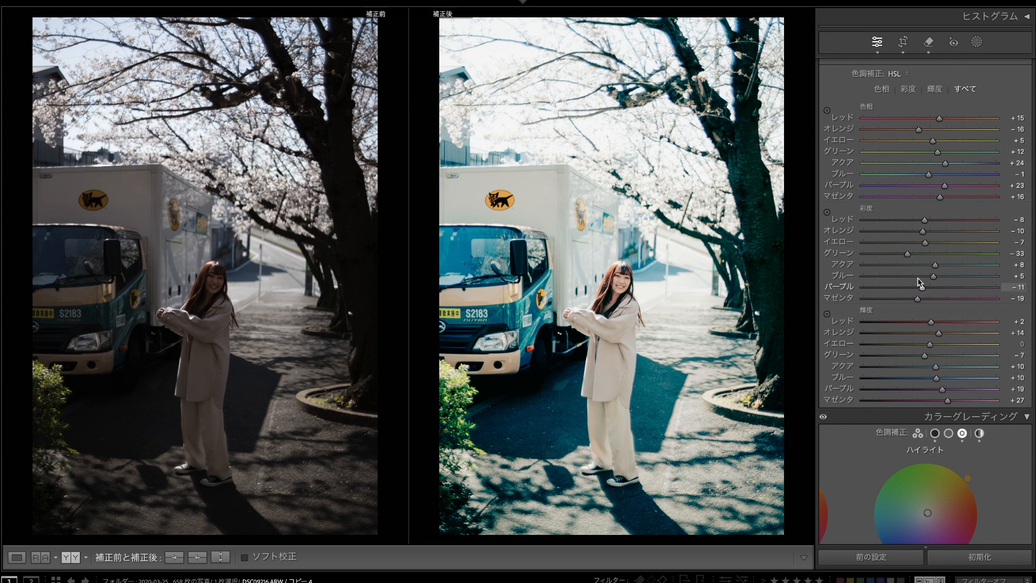
mouse_move(907, 254)
left_mouse_down()
mouse_move(885, 255)
mouse_move(896, 264)
left_mouse_up()
- Set the purple defringe amount to 10 and enable the lens profile correction with its vignetting at 0
left_click_drag(1034, 207, 1025, 559)
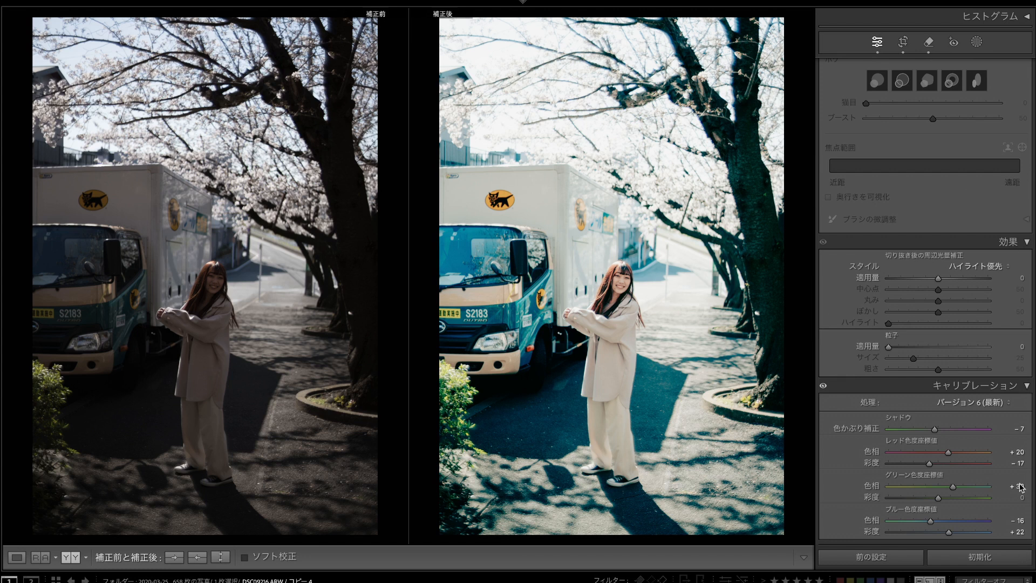
scroll(1020, 488, "up", 10)
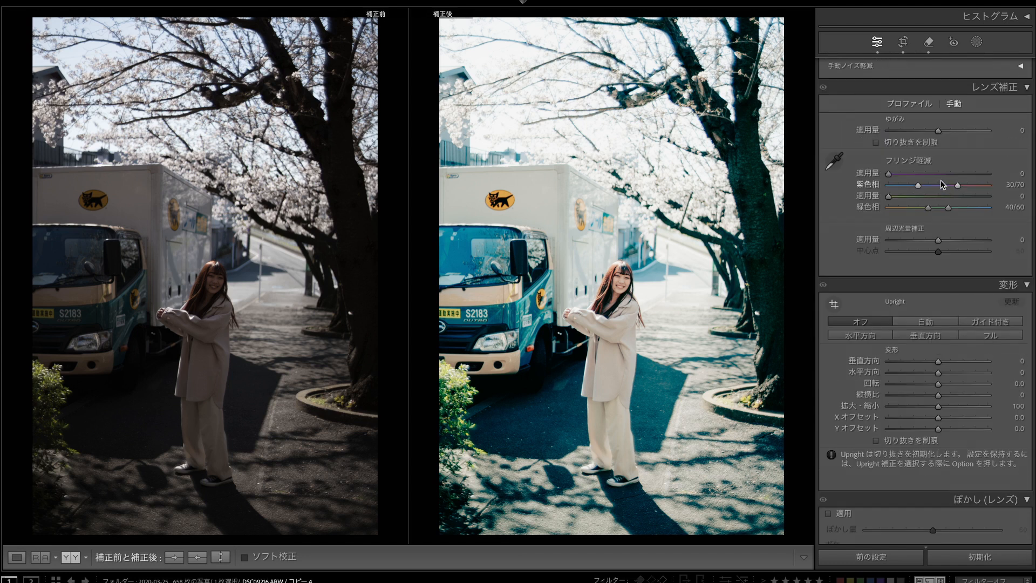
left_click(939, 173)
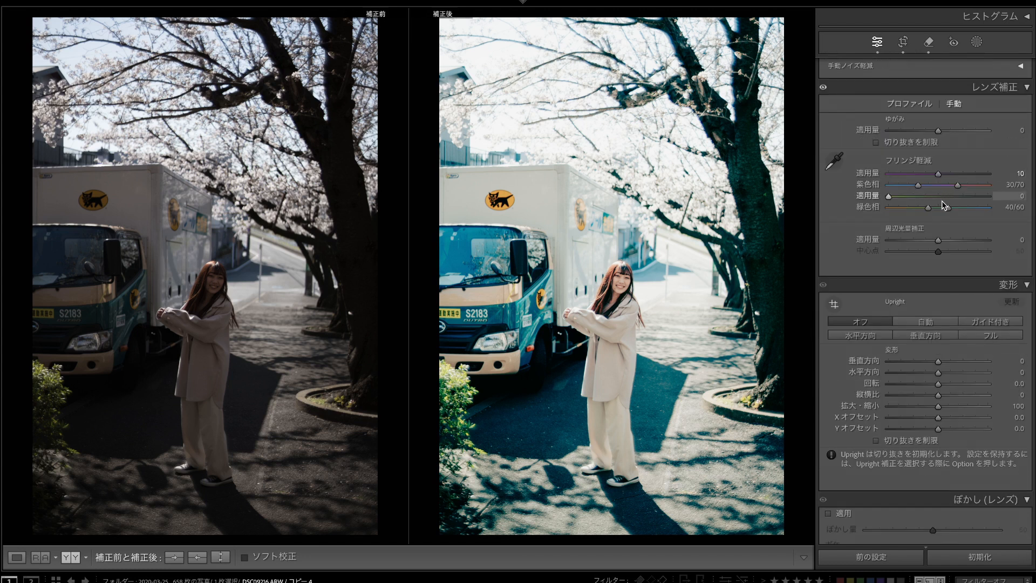
left_click(909, 103)
left_click(907, 133)
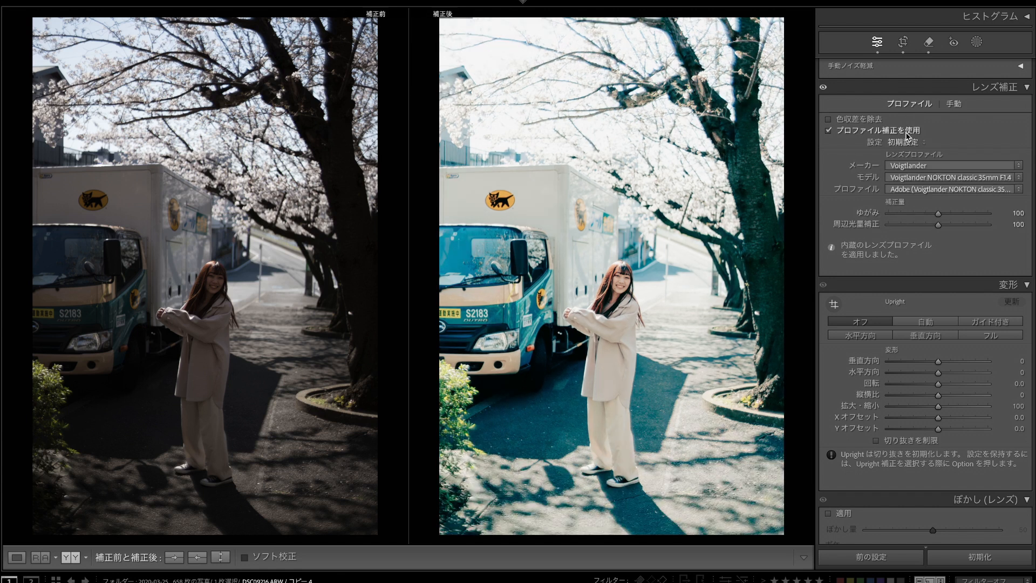
left_click_drag(916, 222, 868, 222)
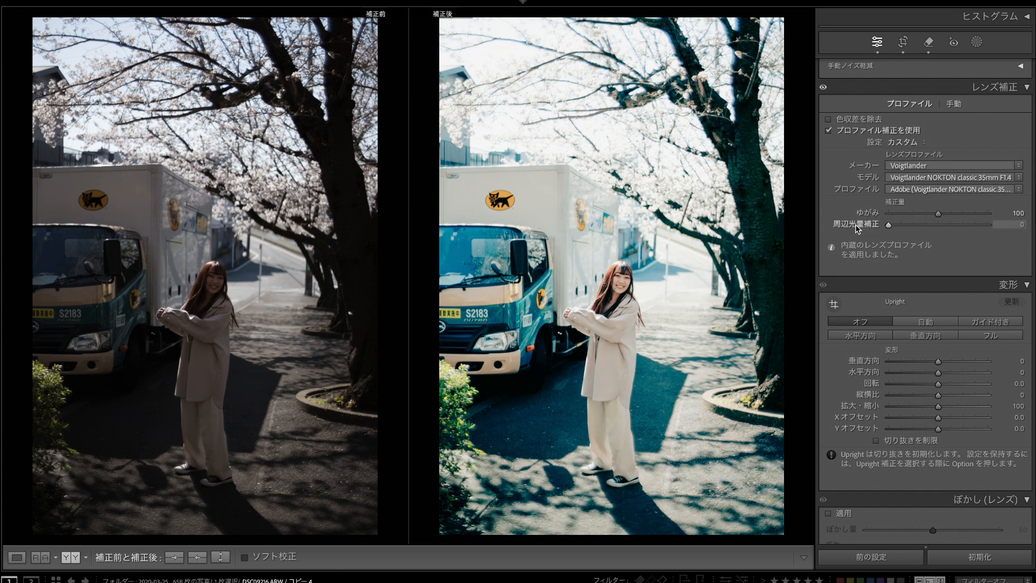
- Warm the white balance by setting the color temperature to 4,920
scroll(1034, 215, "up", 10)
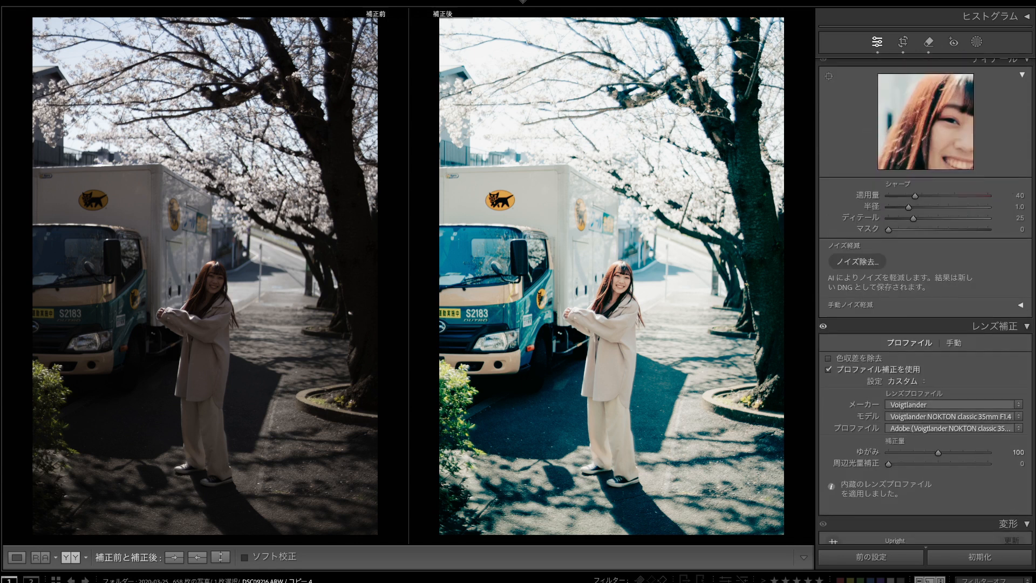
left_click_drag(1034, 214, 1032, 34)
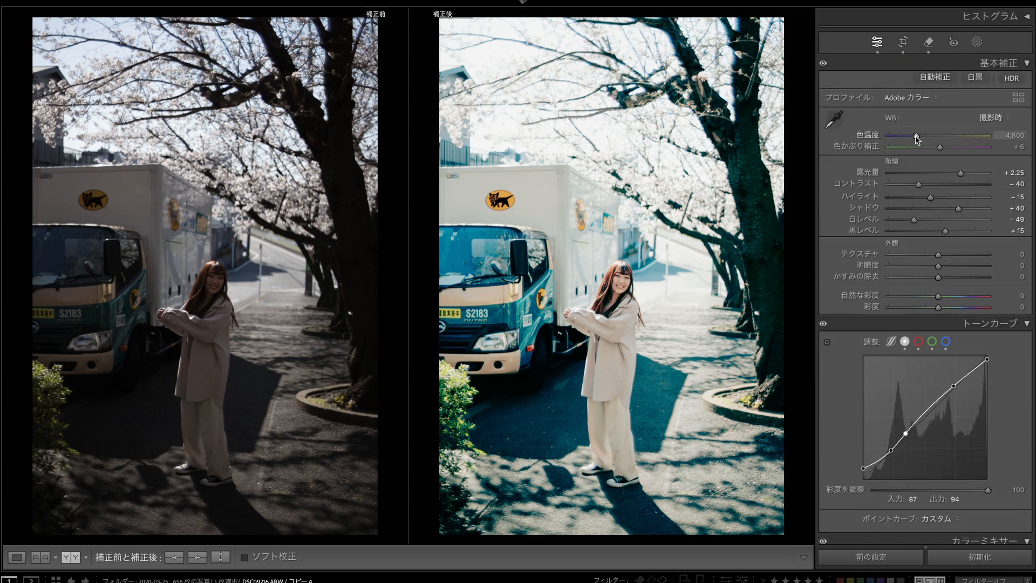
left_click_drag(916, 139, 920, 138)
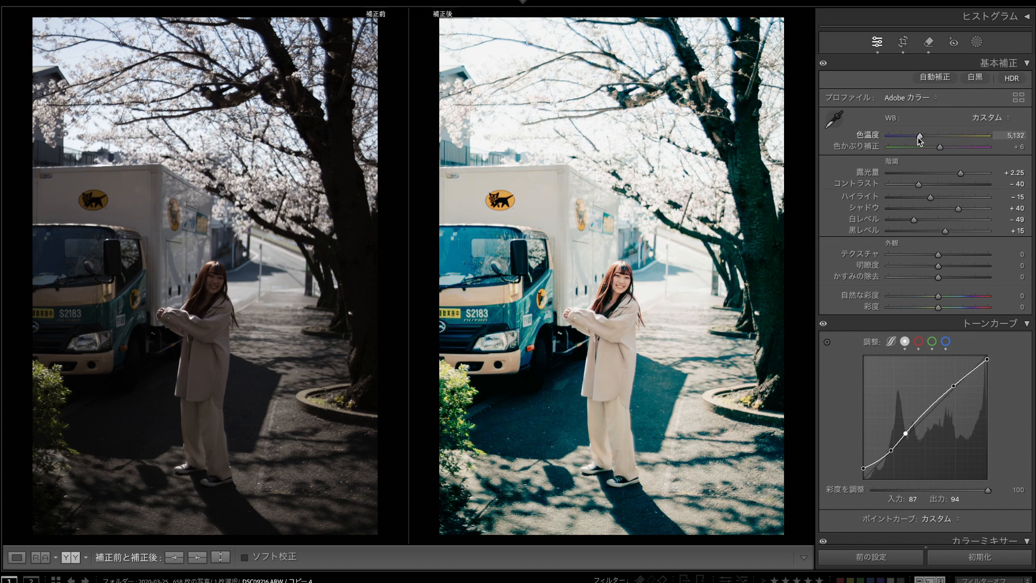
double_click(921, 137)
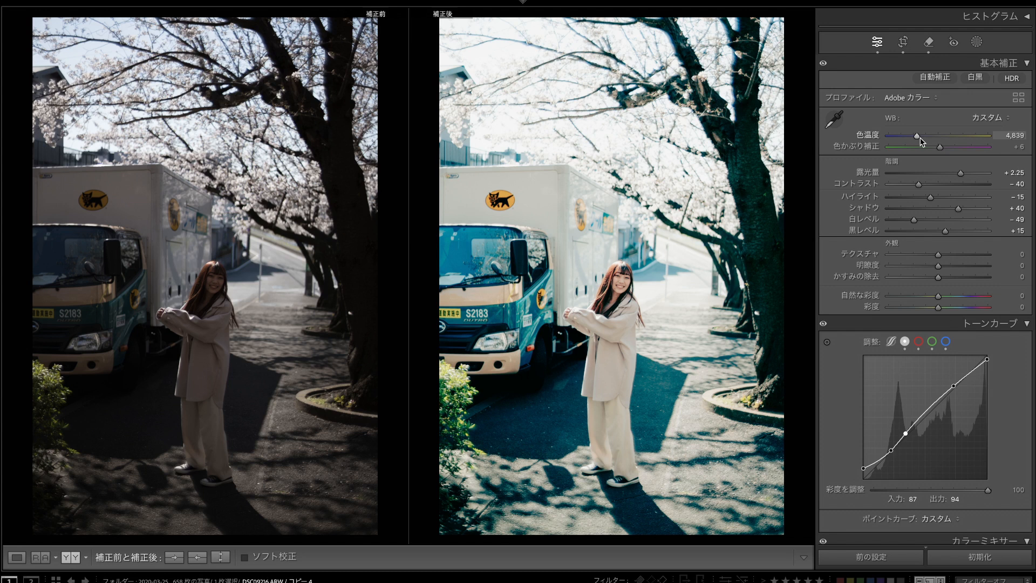
left_click_drag(920, 139, 921, 139)
- Set shadows to +31 and whites to −36 in the basic adjustments
scroll(926, 301, "down", 14)
scroll(925, 301, "up", 10)
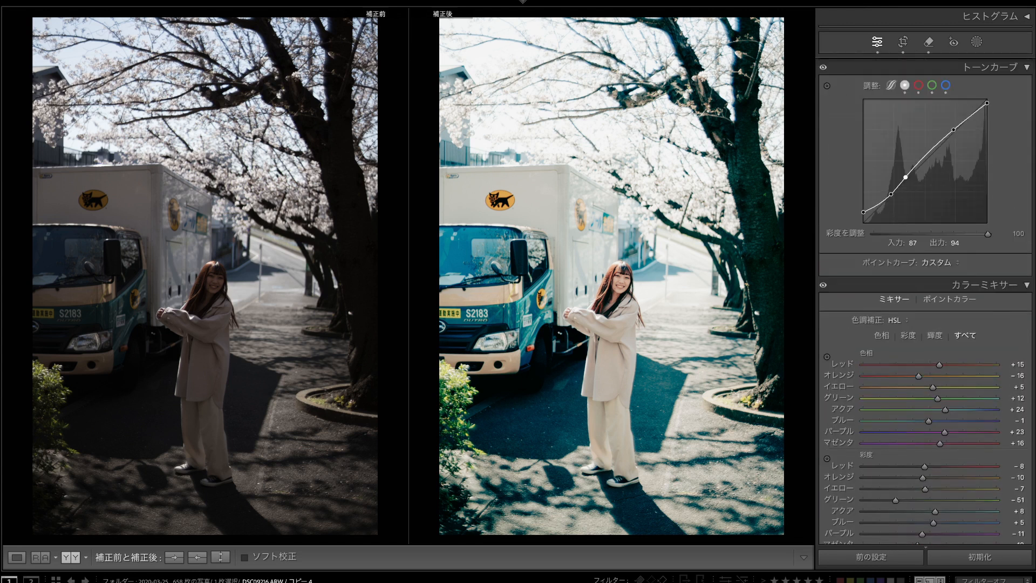
scroll(925, 270, "up", 5)
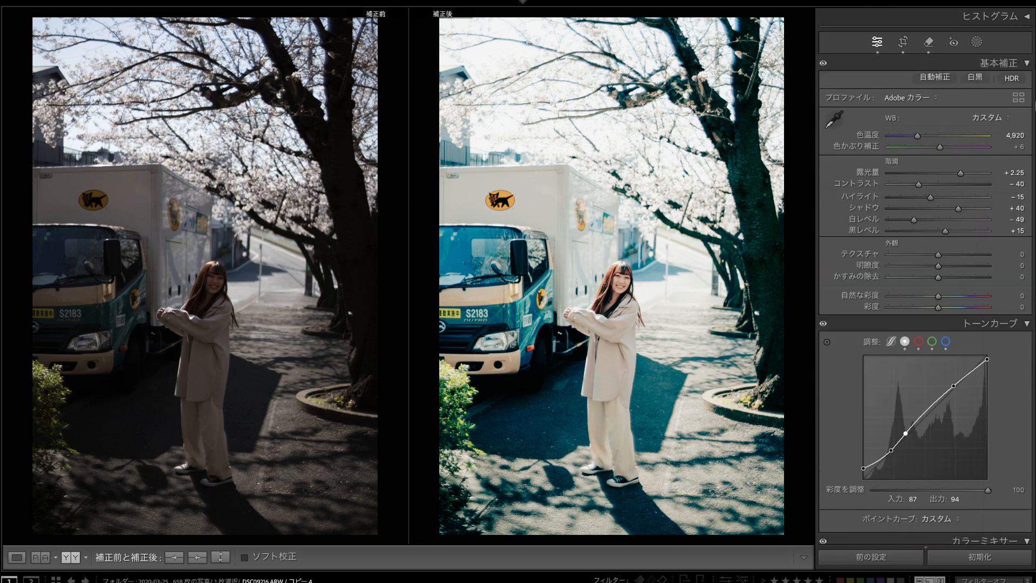
left_click_drag(958, 208, 925, 227)
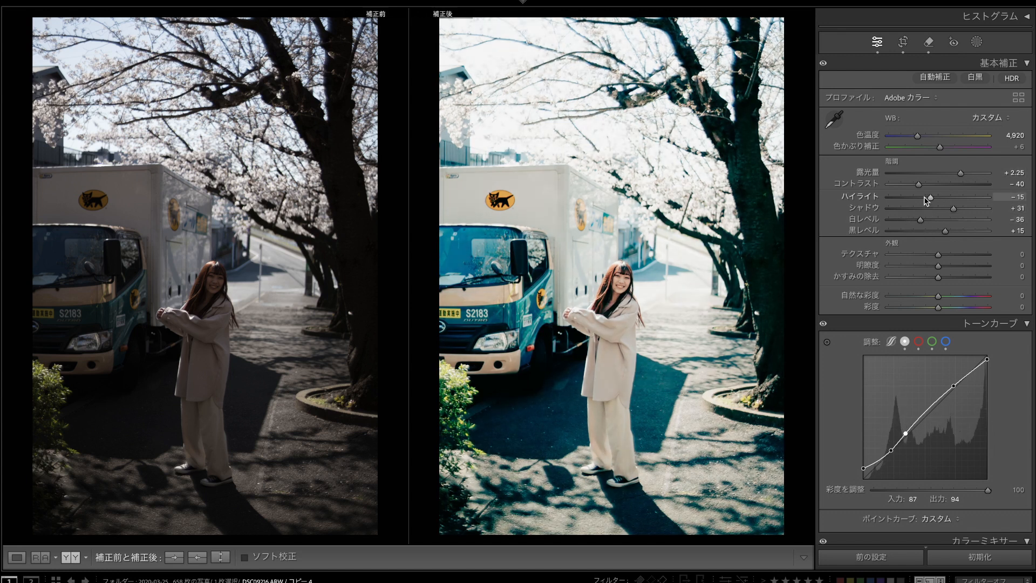
- Set exposure to +2.30, highlights to −28, whites to +14 and blacks to +13 in the basic adjustments
left_click_drag(960, 173, 962, 173)
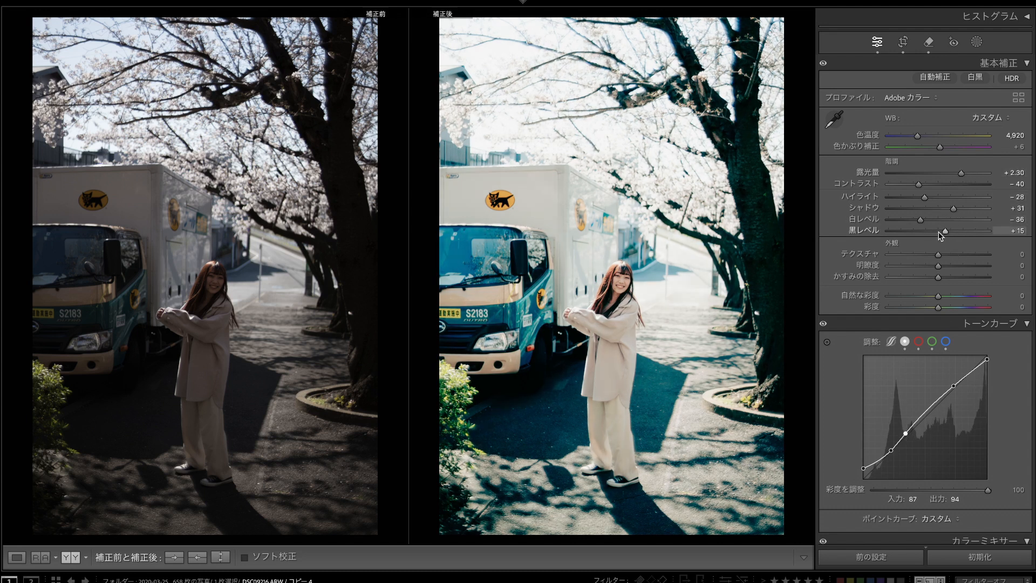
left_click_drag(944, 231, 944, 231)
left_click(945, 220)
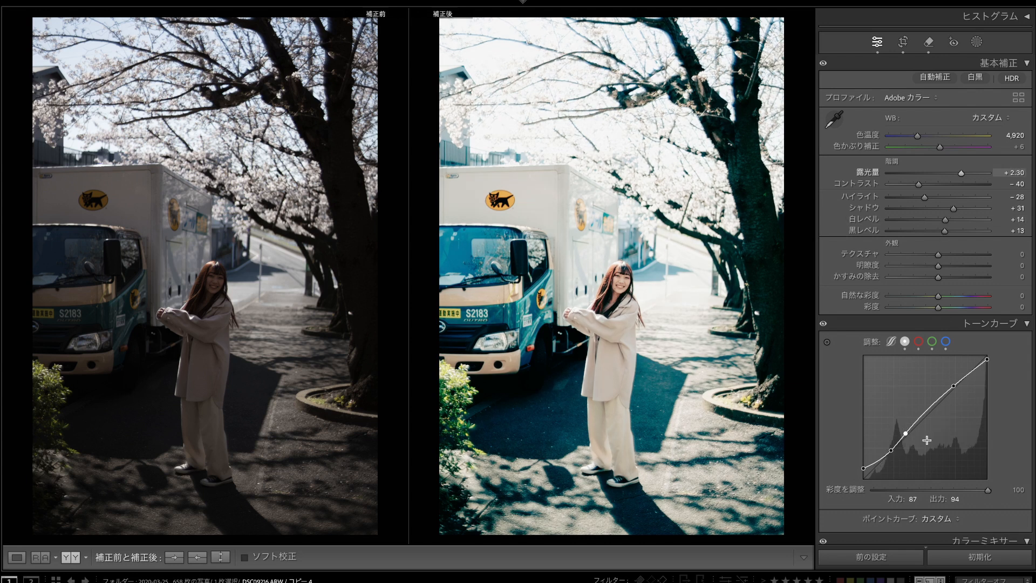
- Switch to the parametric tone curve and set lights to +7, darks to −4 and shadows to −5
left_click(940, 522)
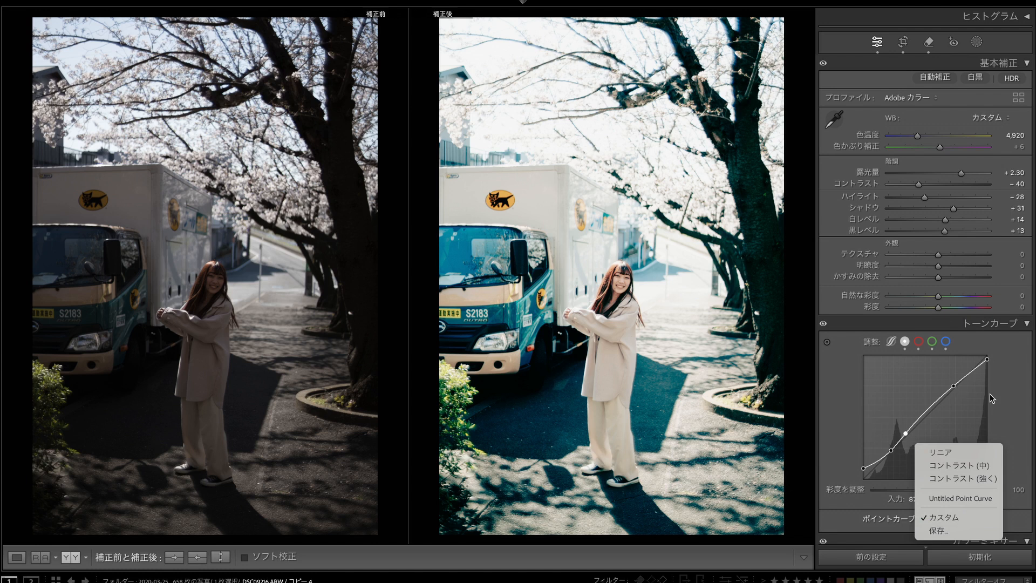
left_click(964, 499)
left_click(891, 341)
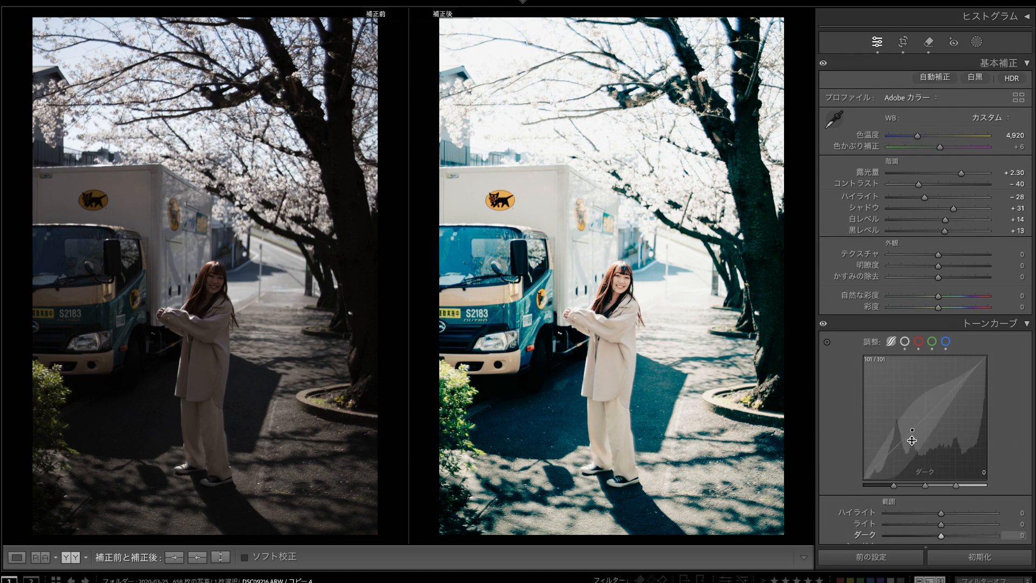
scroll(916, 508, "down", 3)
mouse_move(941, 472)
left_mouse_down()
mouse_move(931, 472)
mouse_move(946, 459)
left_mouse_up()
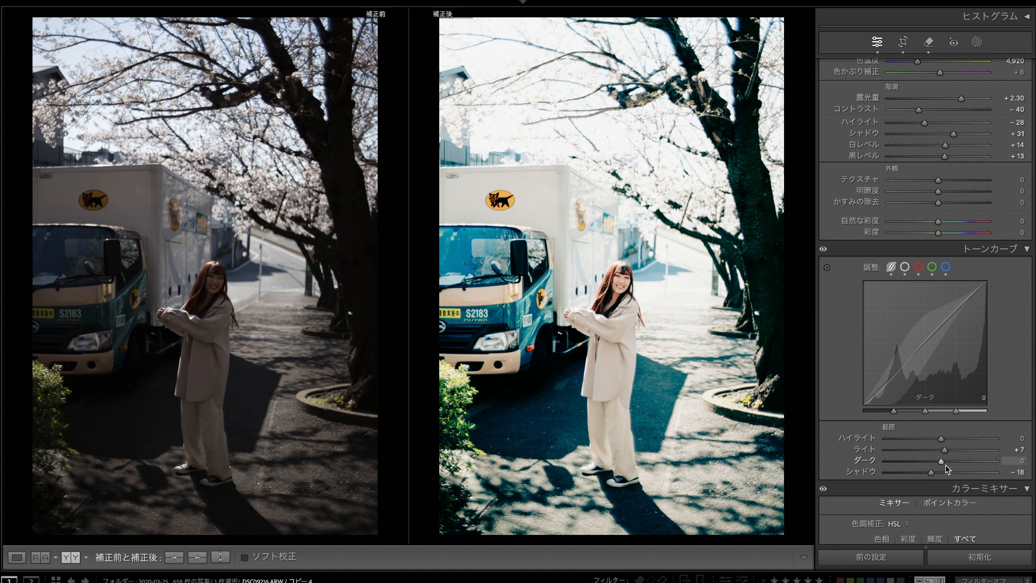
left_click_drag(942, 461, 941, 464)
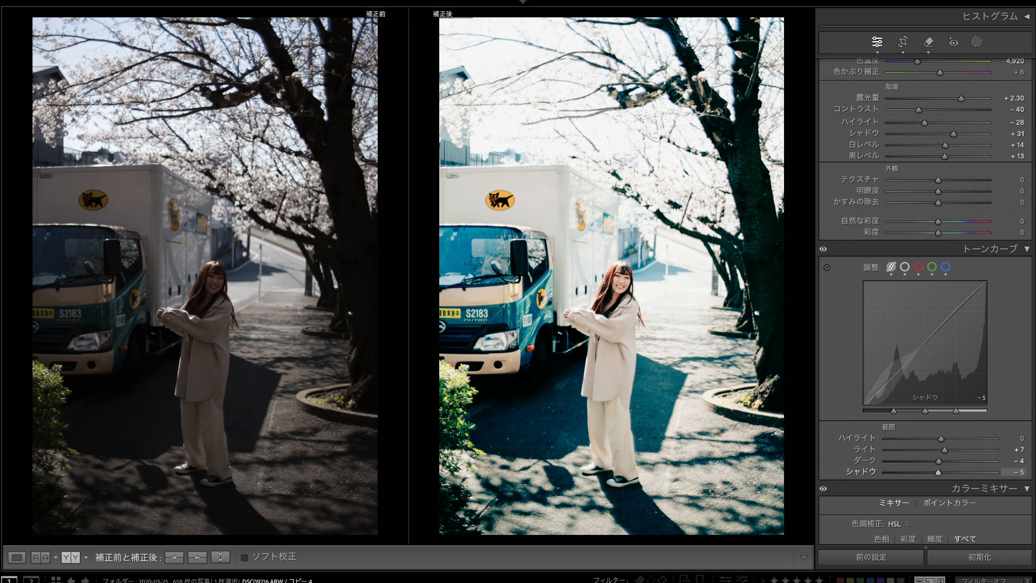
- Raise the whites to +26 in the basic adjustments
scroll(925, 301, "up", 2)
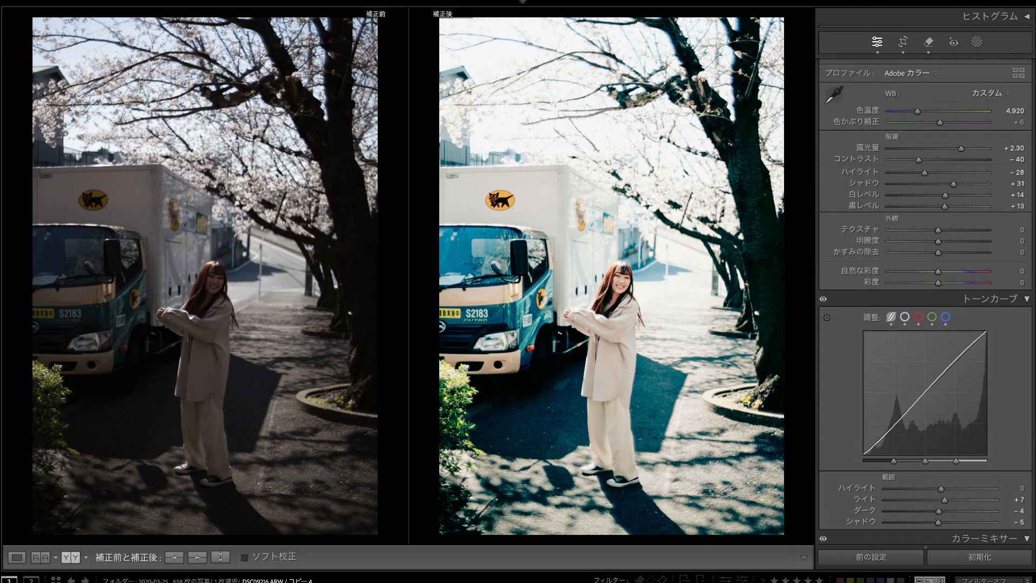
scroll(925, 301, "up", 1)
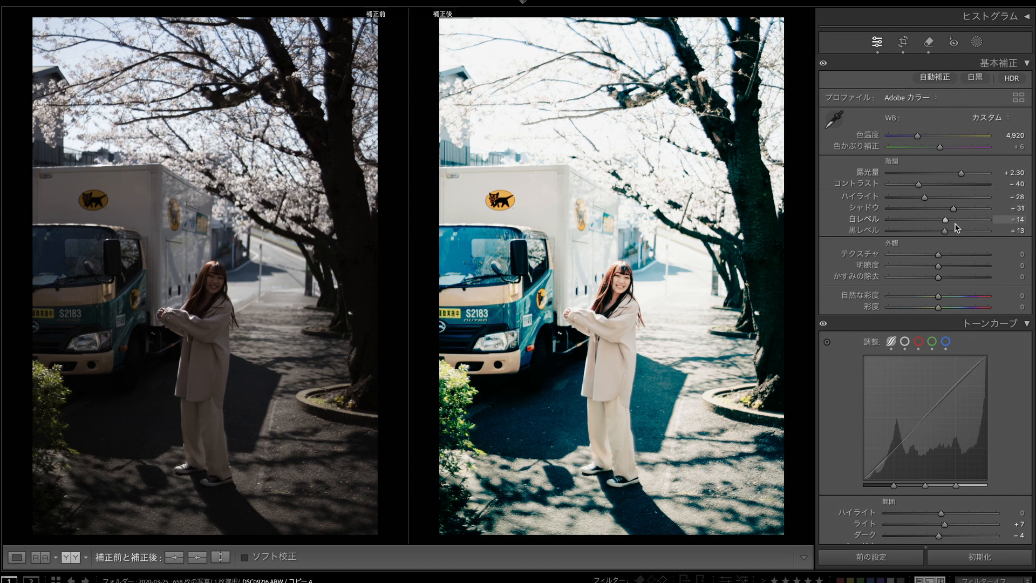
mouse_move(944, 220)
left_mouse_down()
mouse_move(965, 227)
mouse_move(941, 222)
mouse_move(949, 226)
left_mouse_up()
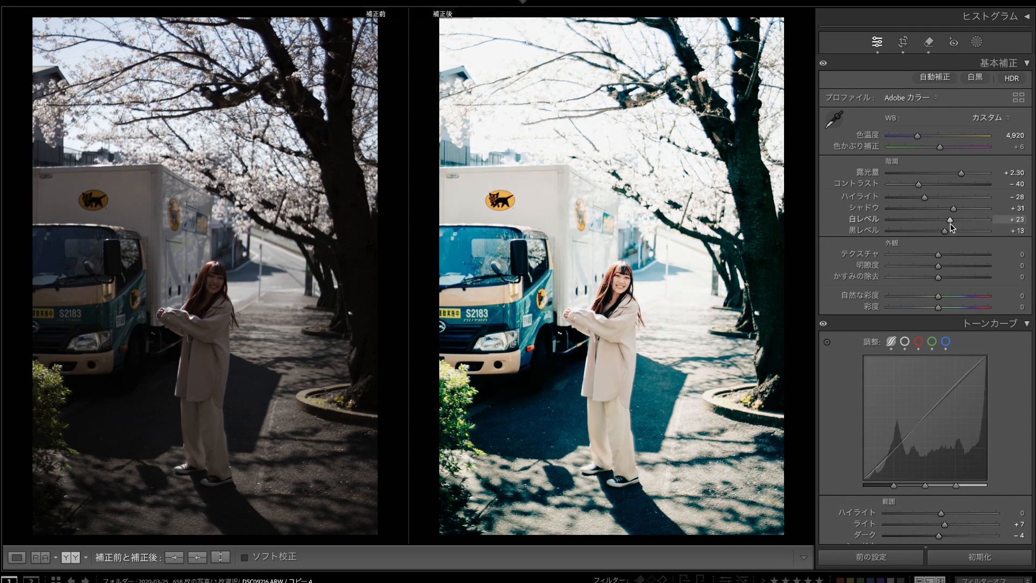
- Add a large radial gradient mask over the sky and blossoms in the upper part of the photo
left_click(977, 42)
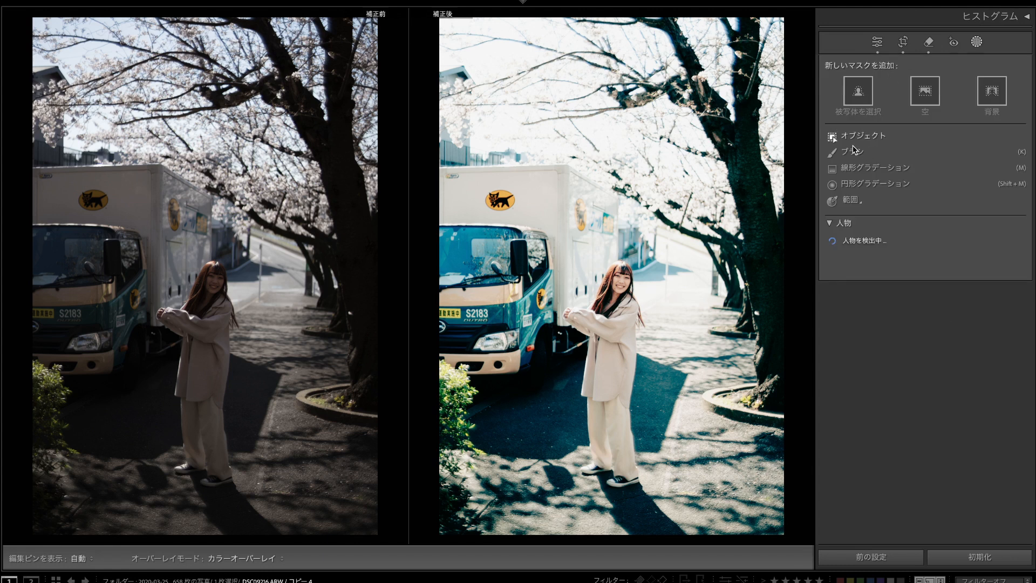
left_click(855, 184)
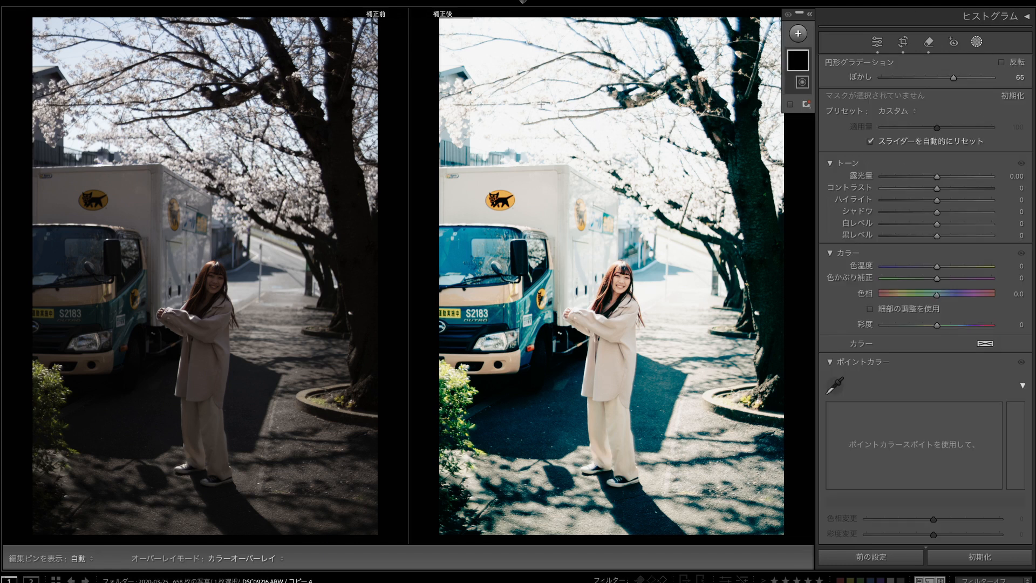
left_click_drag(689, 416, 691, 363)
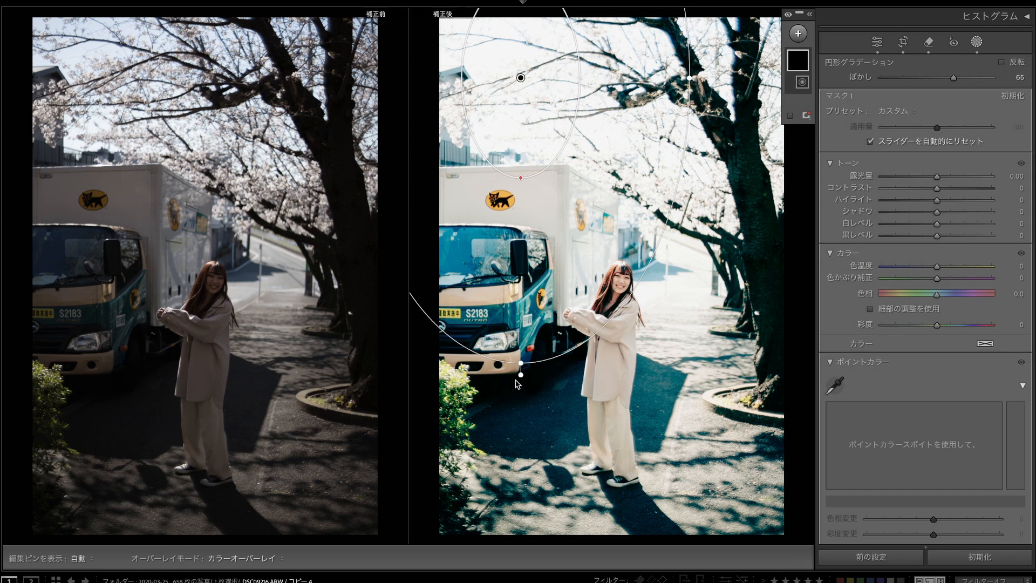
mouse_move(520, 384)
left_mouse_down()
mouse_move(598, 387)
mouse_move(703, 336)
left_mouse_up()
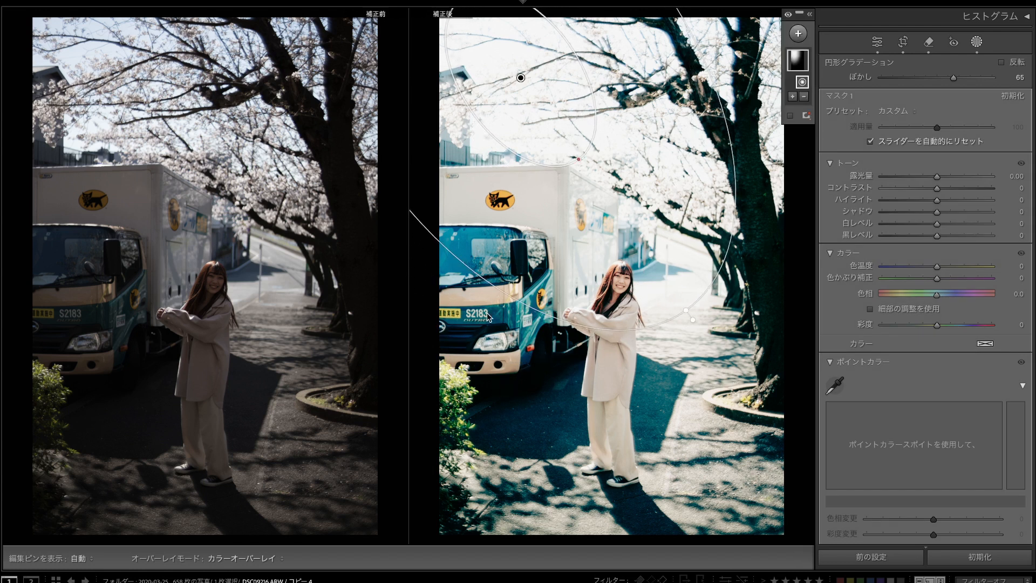
left_click_drag(520, 79, 615, 115)
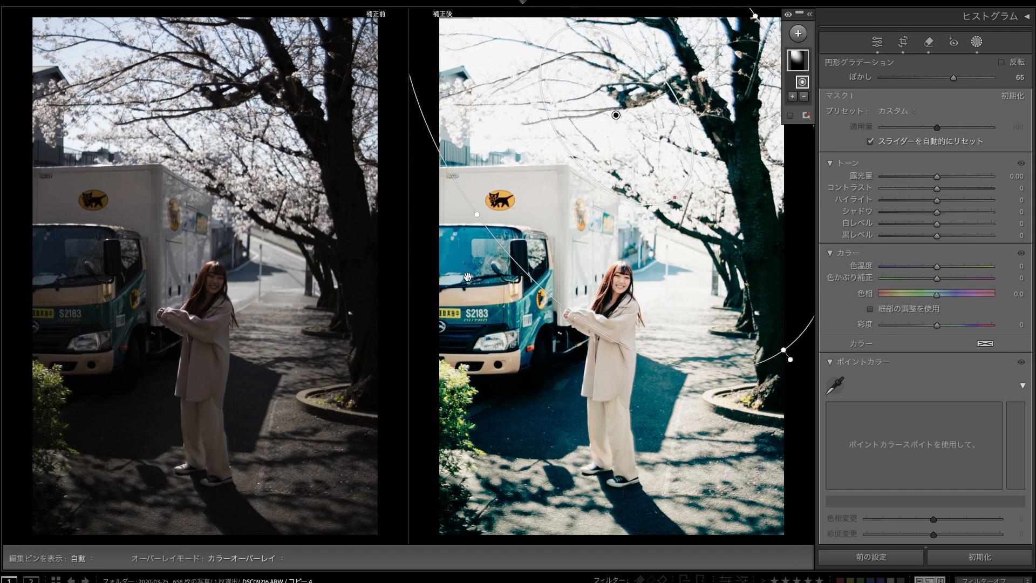
left_click_drag(476, 215, 420, 259)
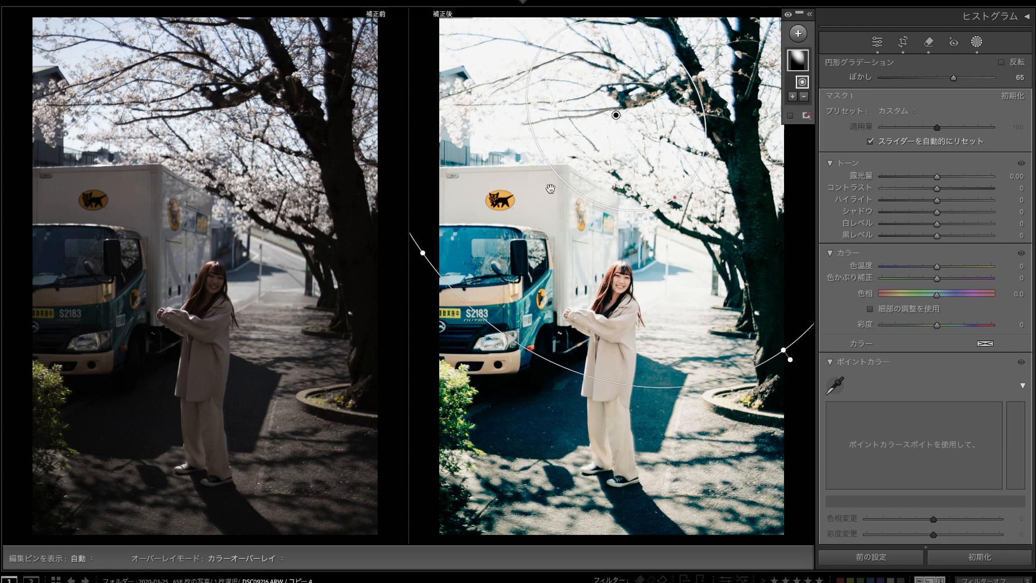
left_click_drag(617, 115, 565, 26)
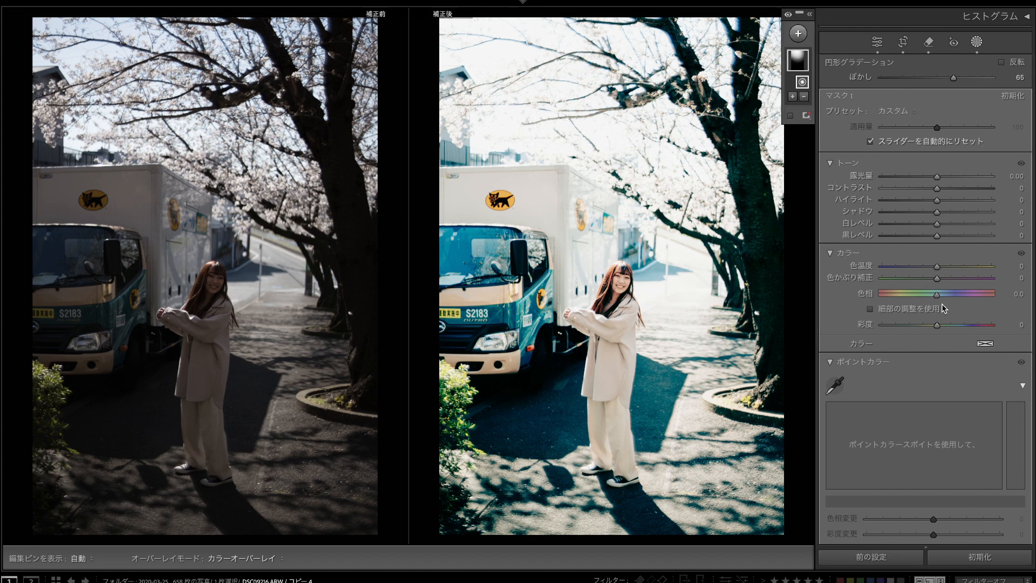
- Soften the masked area with texture −5, clarity −8, dehaze −5, grain amount −100 and grain size 9
scroll(918, 307, "down", 10)
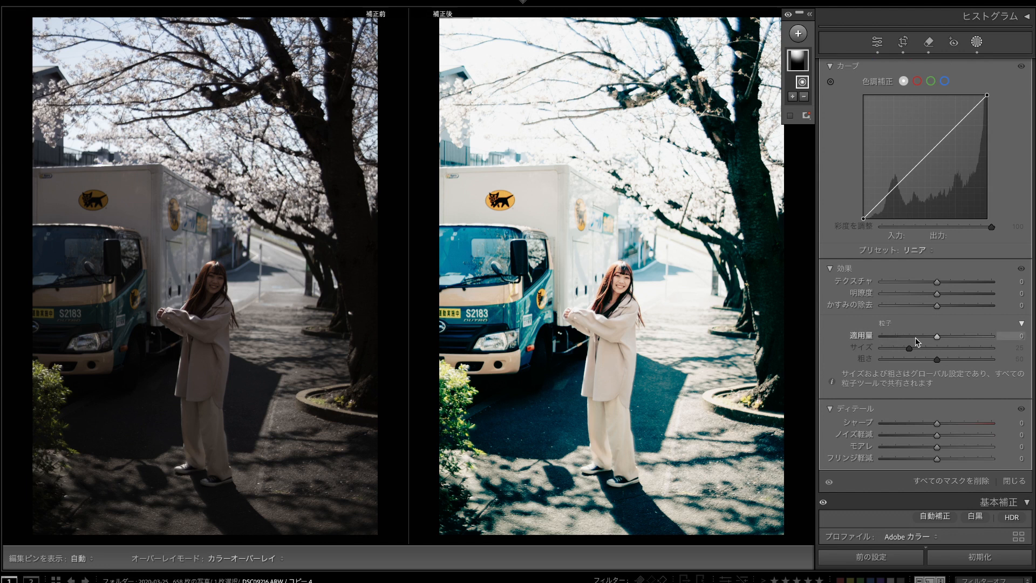
left_click(917, 336)
left_click_drag(910, 348, 887, 349)
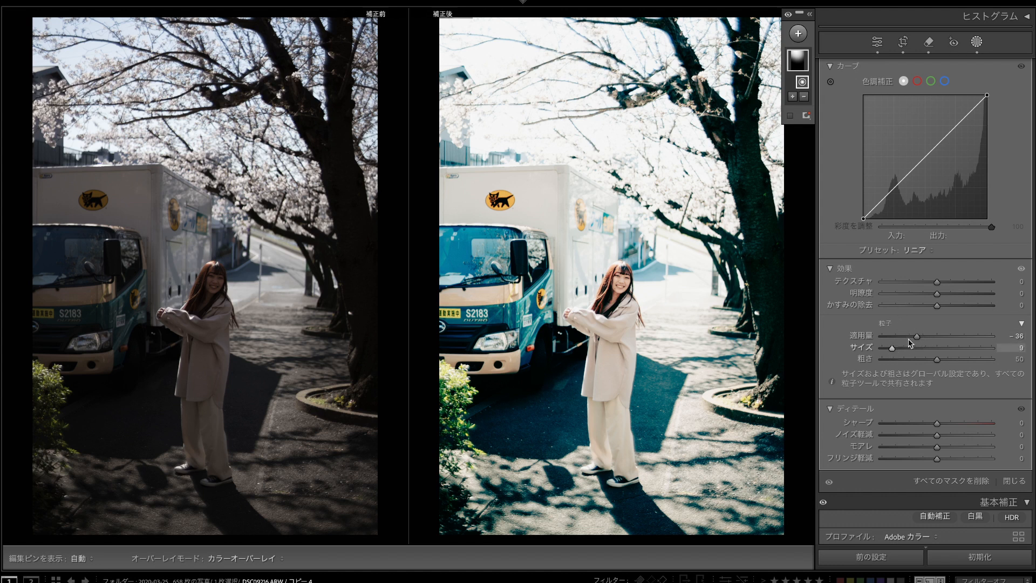
left_click_drag(910, 340, 889, 340)
left_click_drag(937, 281, 940, 306)
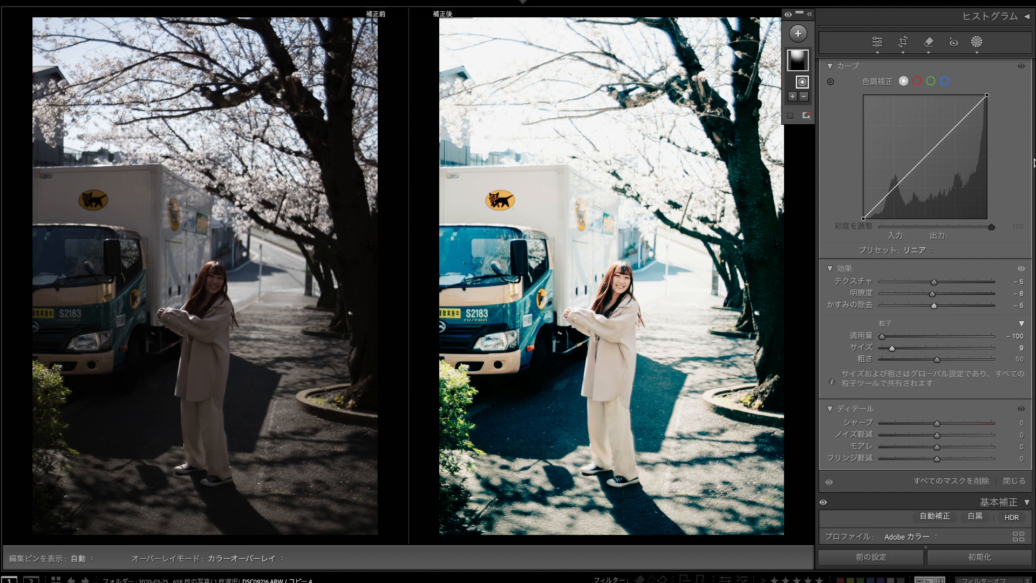
- Set the radial mask's highlights to 47 and close the masking tool
scroll(1033, 194, "up", 10)
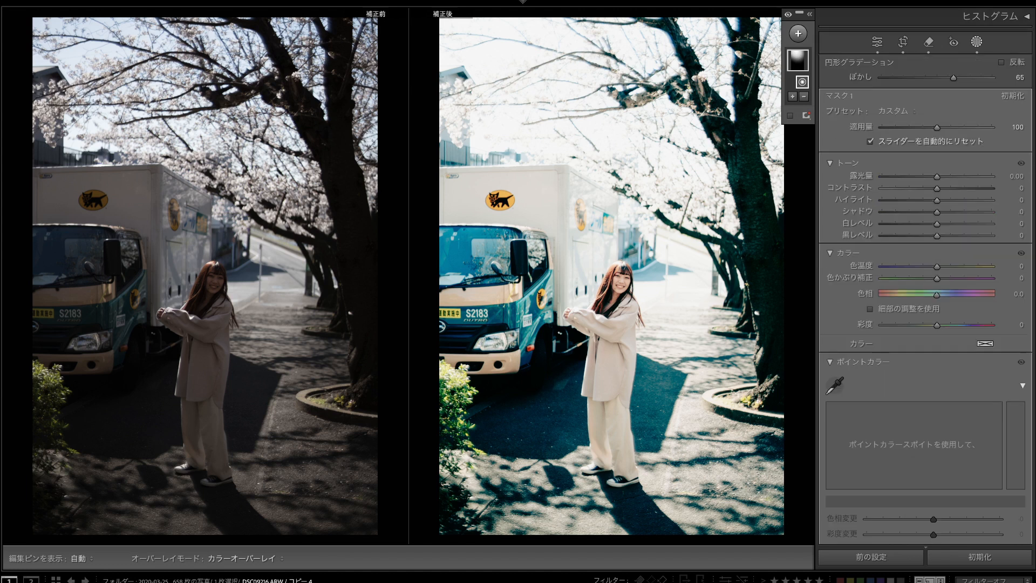
left_click(948, 200)
left_click_drag(948, 199, 873, 202)
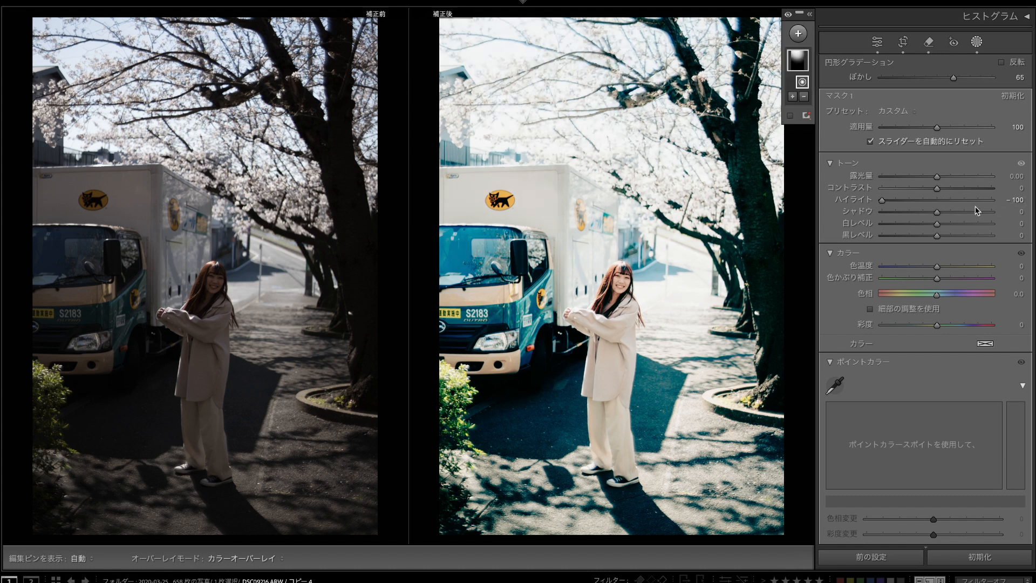
left_click(964, 200)
left_click(963, 200)
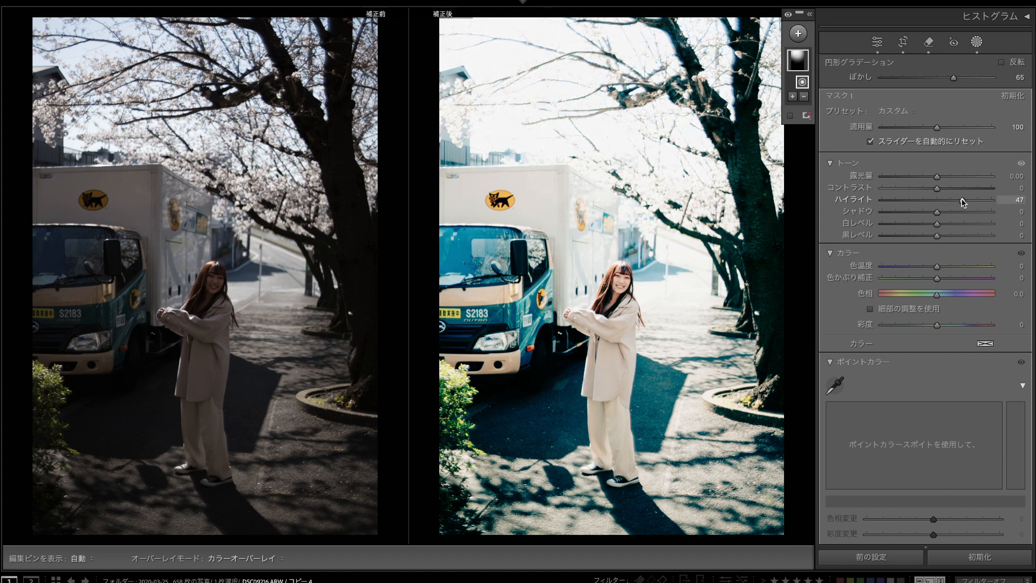
scroll(1029, 104, "down", 10)
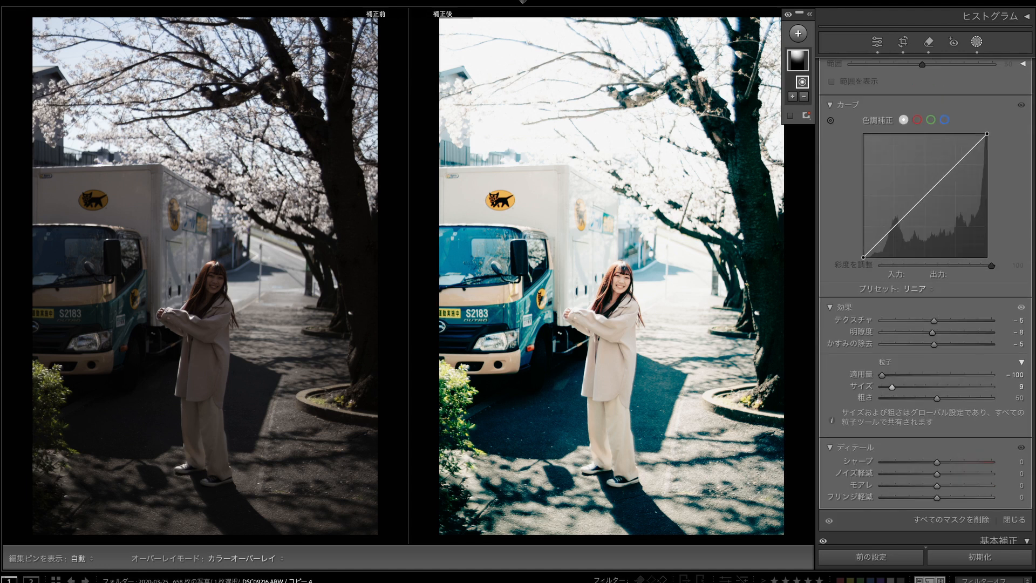
left_click(1014, 541)
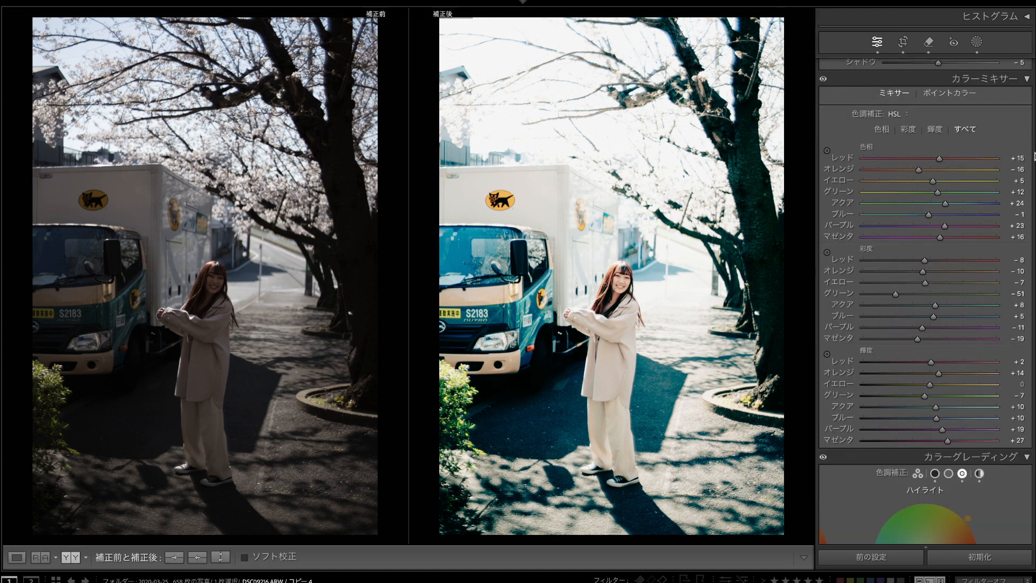
- Display the point curve in the tone curve settings and select its white endpoint
scroll(1035, 157, "up", 6)
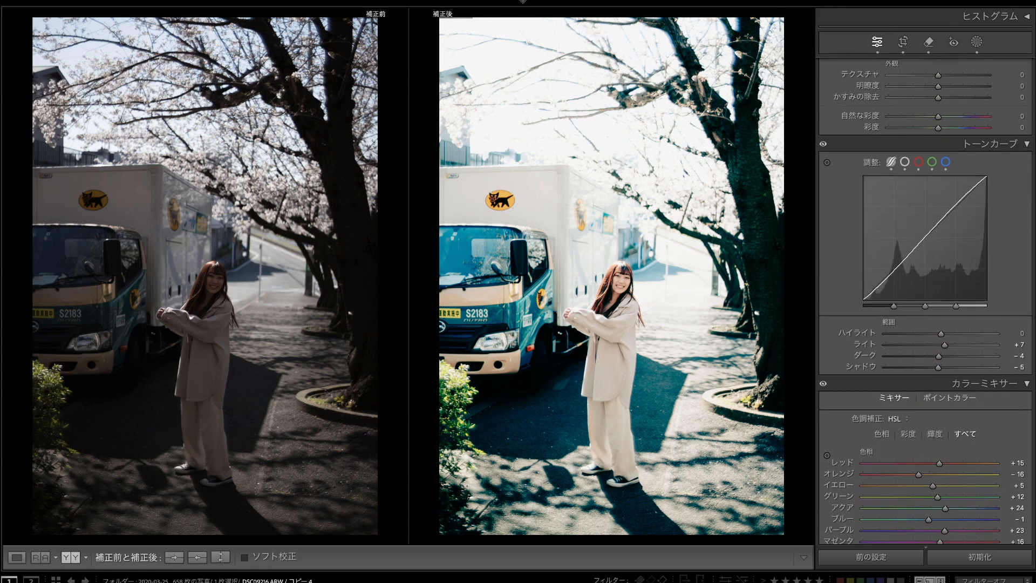
scroll(941, 301, "up", 3)
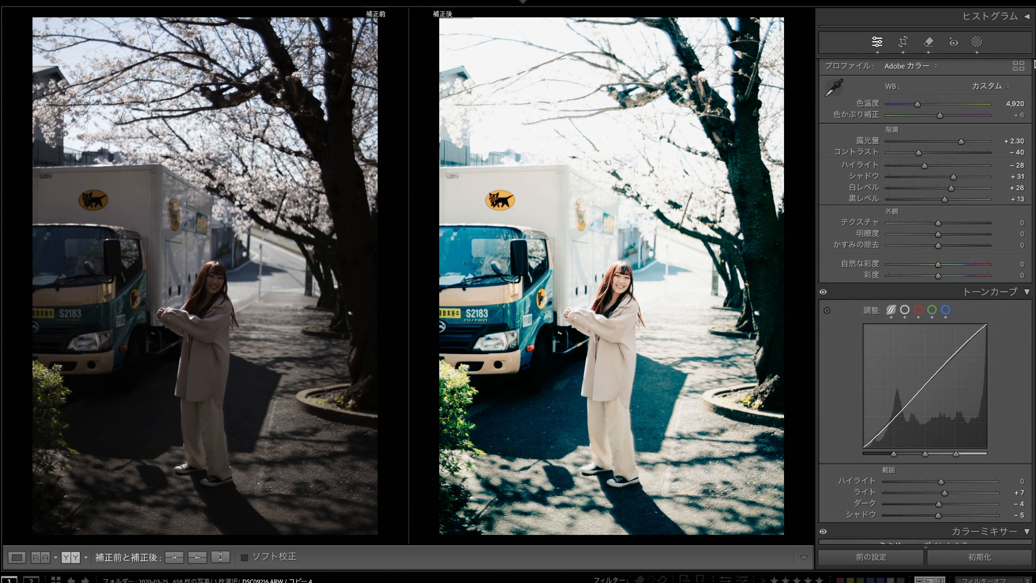
left_click(905, 305)
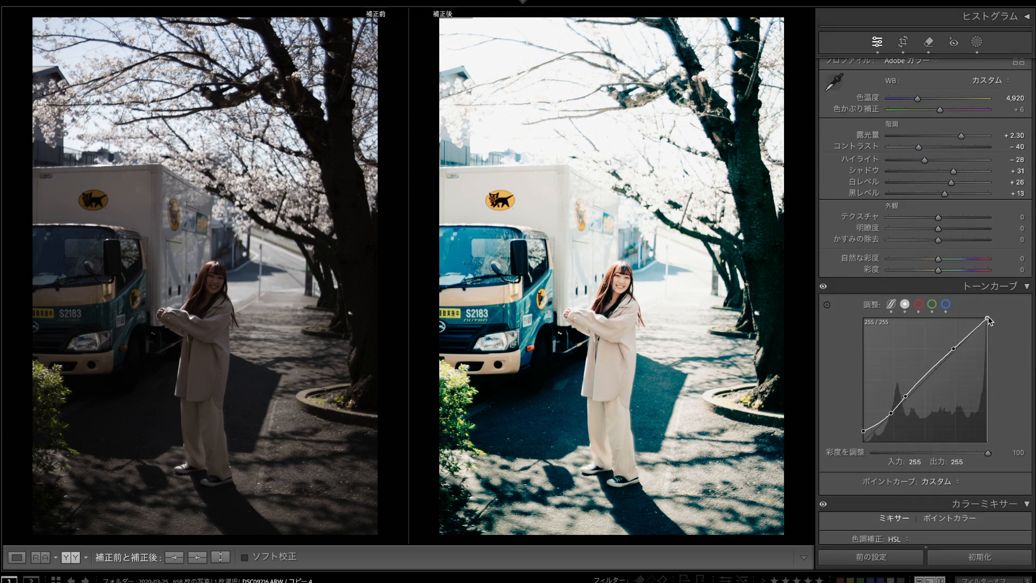
left_click(989, 318)
- Set the luminance of the highlights to +9 in color grading
scroll(957, 200, "down", 10)
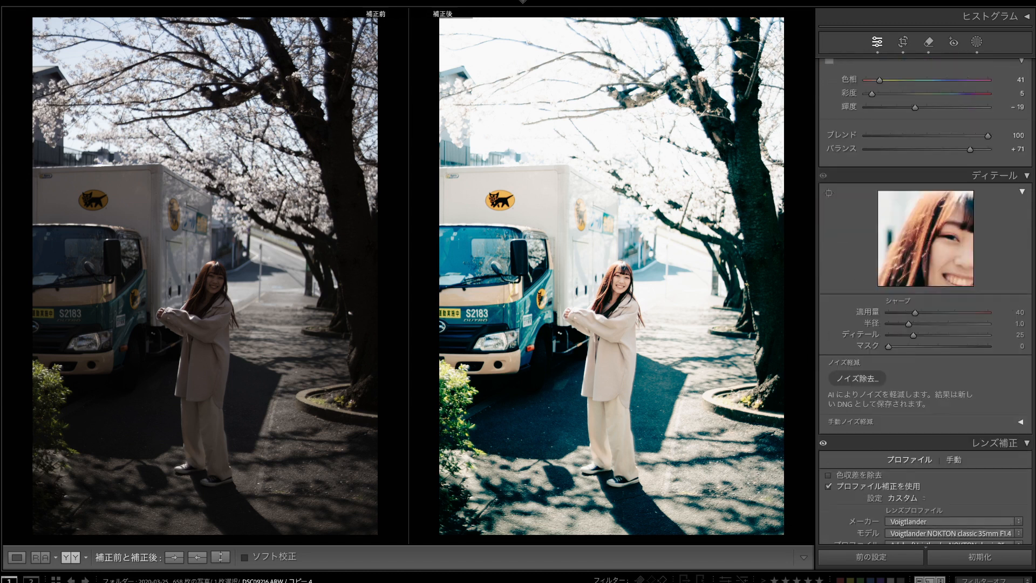
scroll(957, 200, "up", 3)
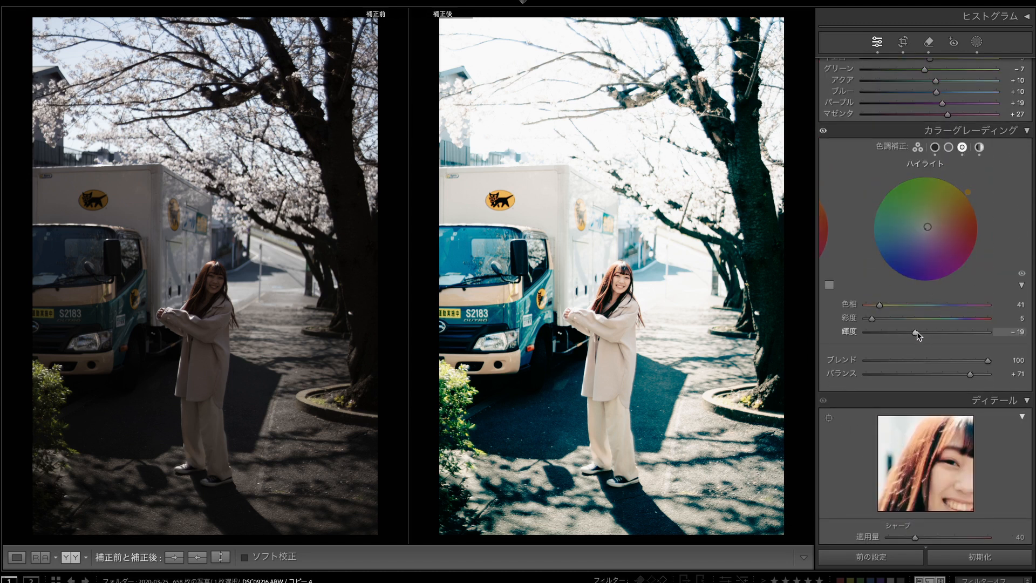
mouse_move(917, 332)
left_mouse_down()
mouse_move(955, 343)
mouse_move(936, 332)
left_mouse_up()
double_click(948, 331)
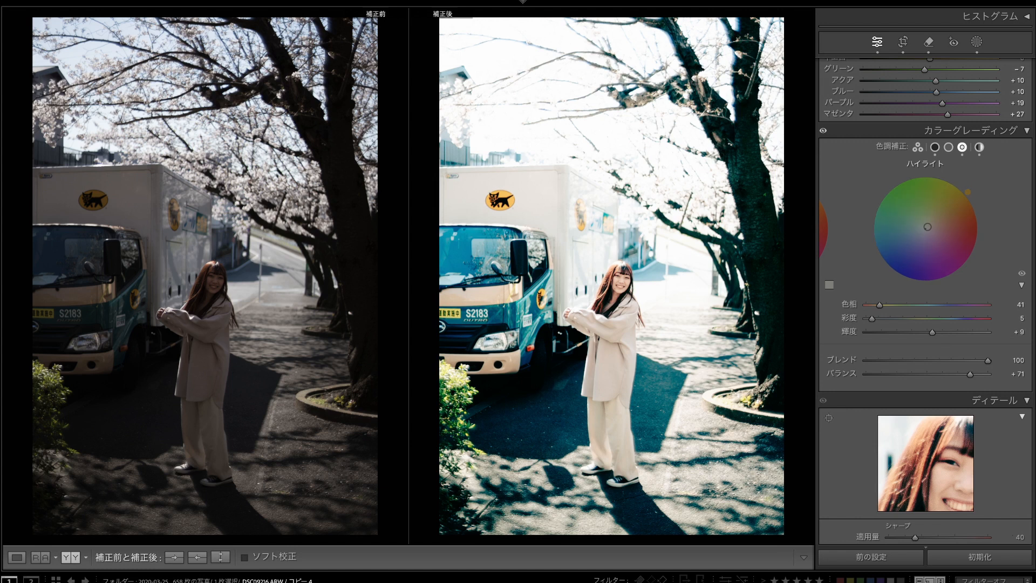
- Set highlights to −36 and whites to −19 in the basic adjustments
scroll(1022, 65, "up", 1)
scroll(1022, 66, "up", 10)
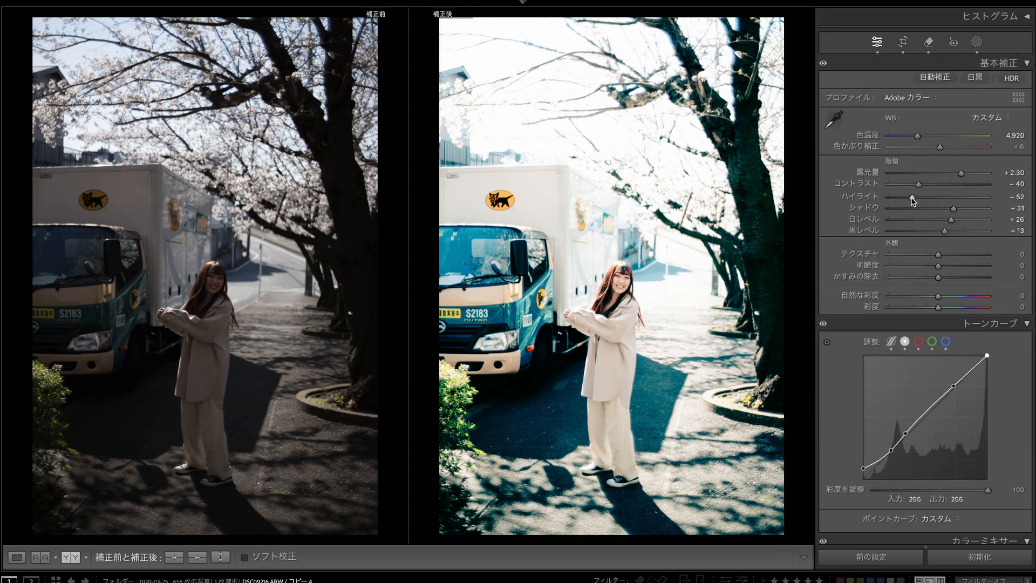
left_click_drag(928, 220, 928, 220)
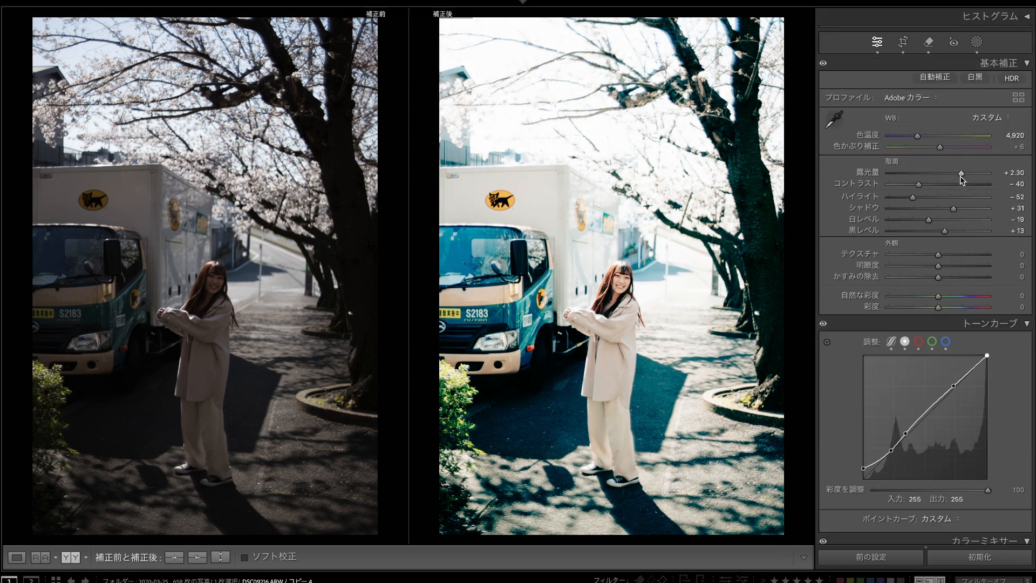
left_click_drag(961, 176, 925, 198)
- Lower the overall clarity to −5 in the basic adjustments
scroll(926, 302, "down", 5)
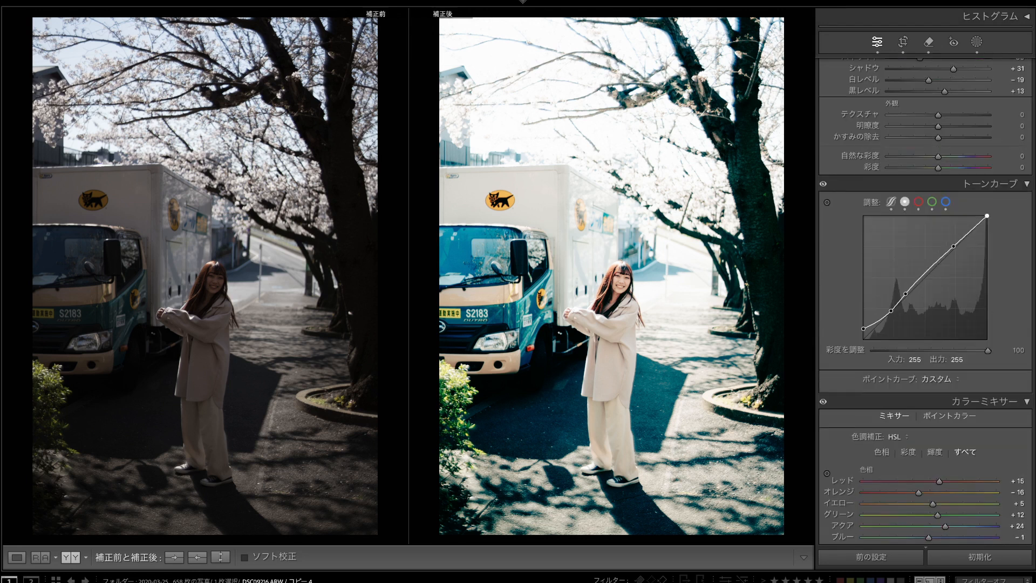
scroll(951, 140, "up", 1)
left_click_drag(938, 144, 935, 143)
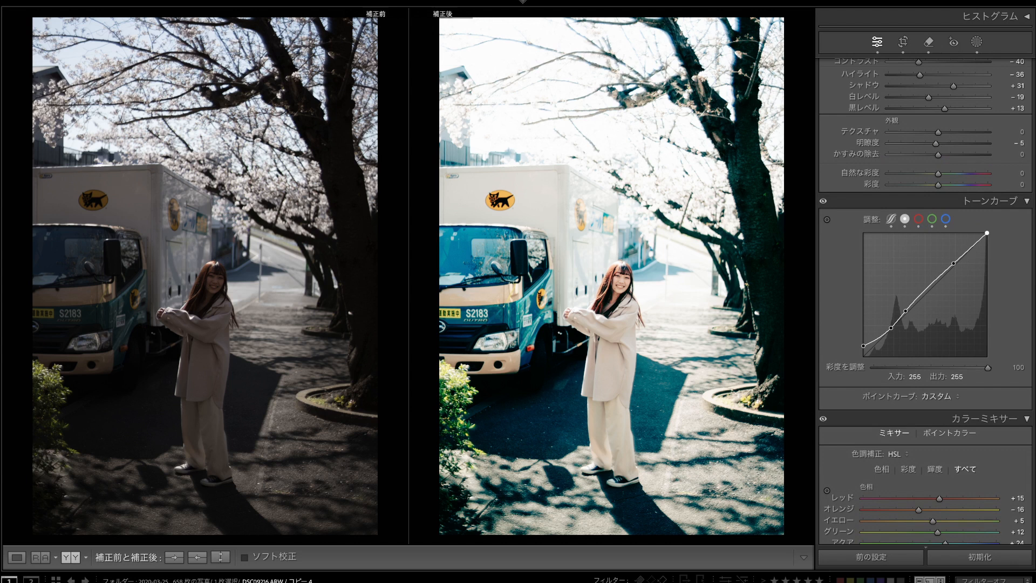
scroll(925, 270, "up", 6)
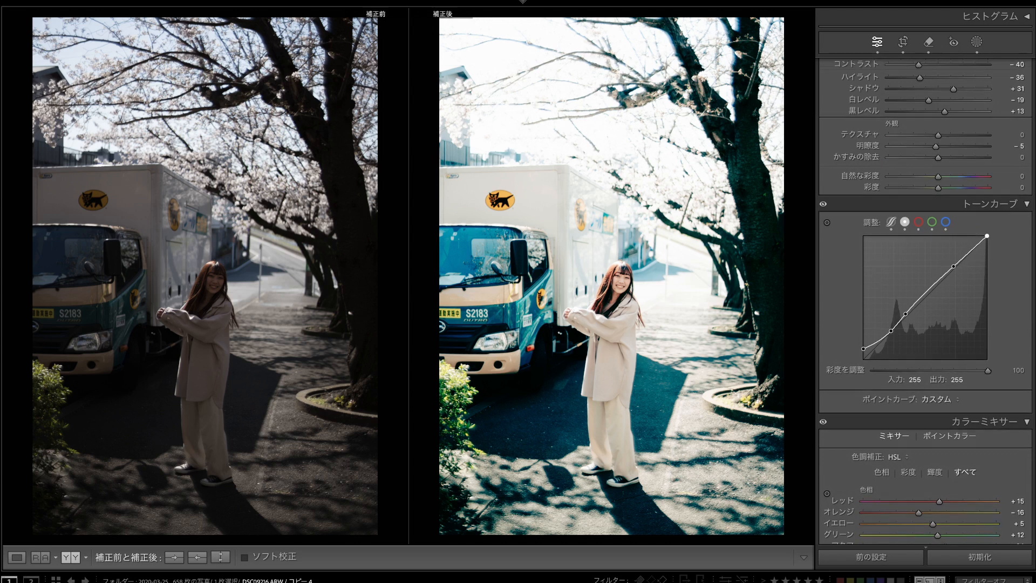
- Add a linear gradient mask running from the lower street up toward the truck's box and set its blacks to −15
left_click(975, 44)
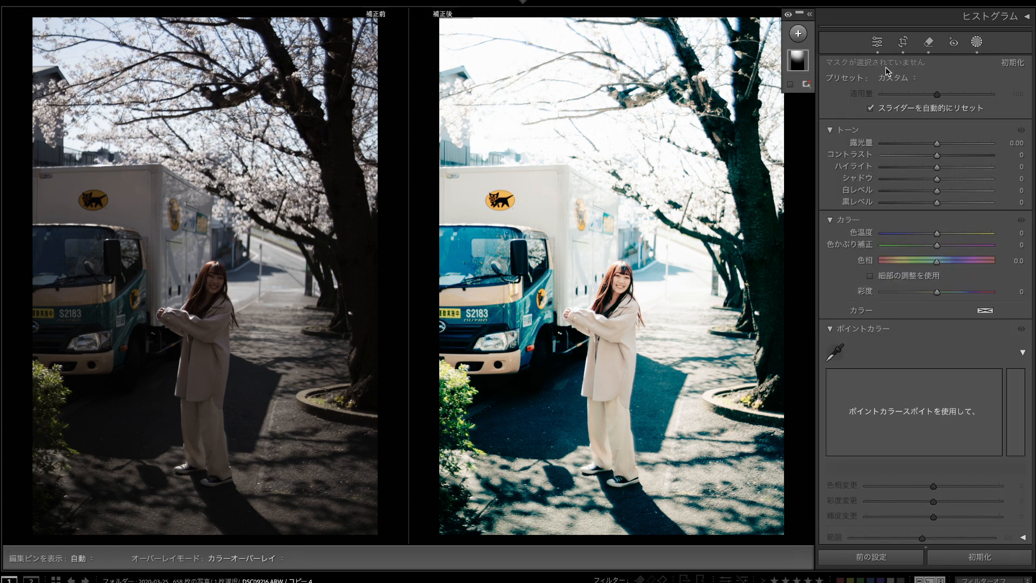
left_click(807, 38)
left_click(806, 38)
left_click(808, 39)
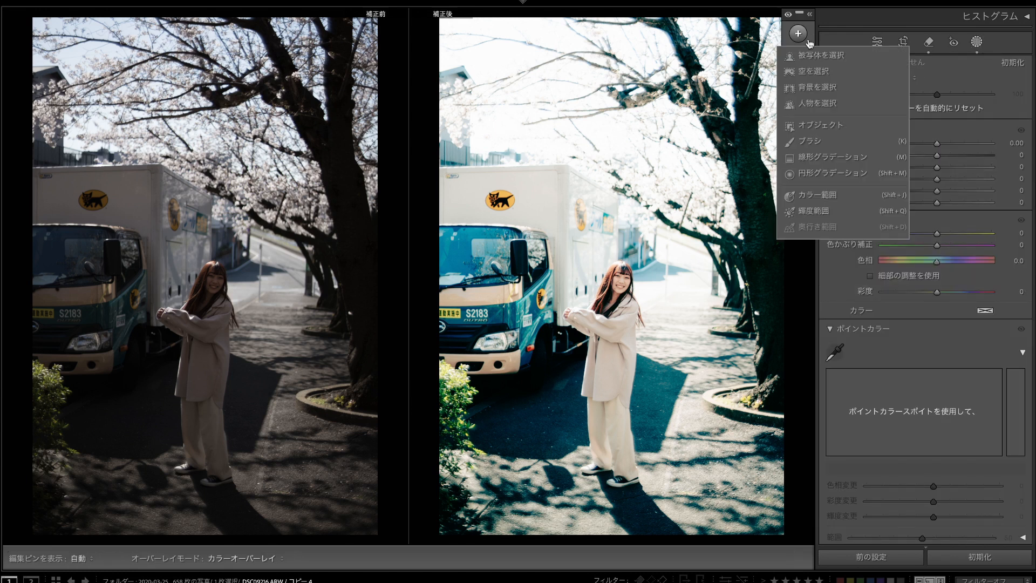
left_click(834, 159)
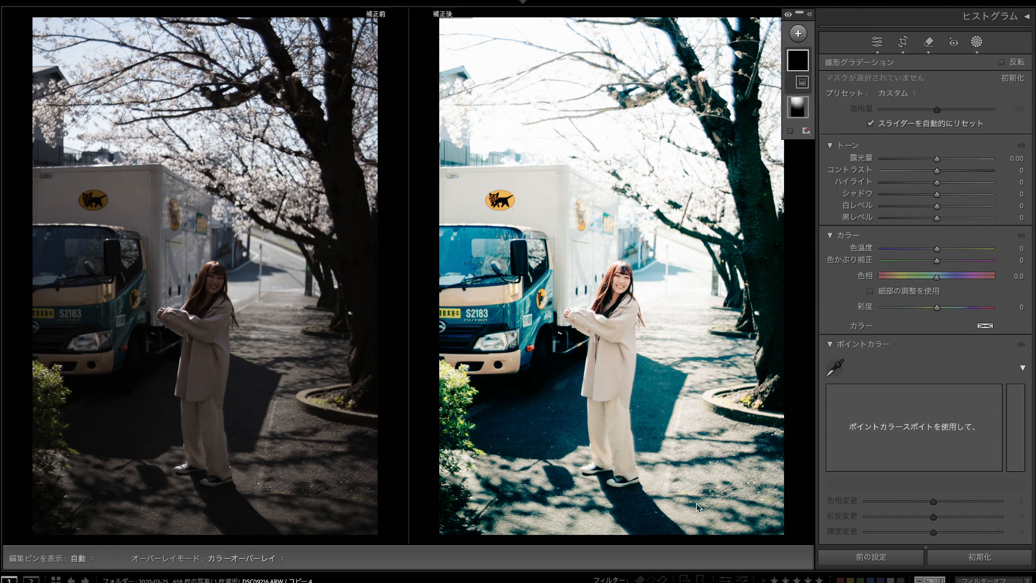
left_click_drag(696, 503, 566, 216)
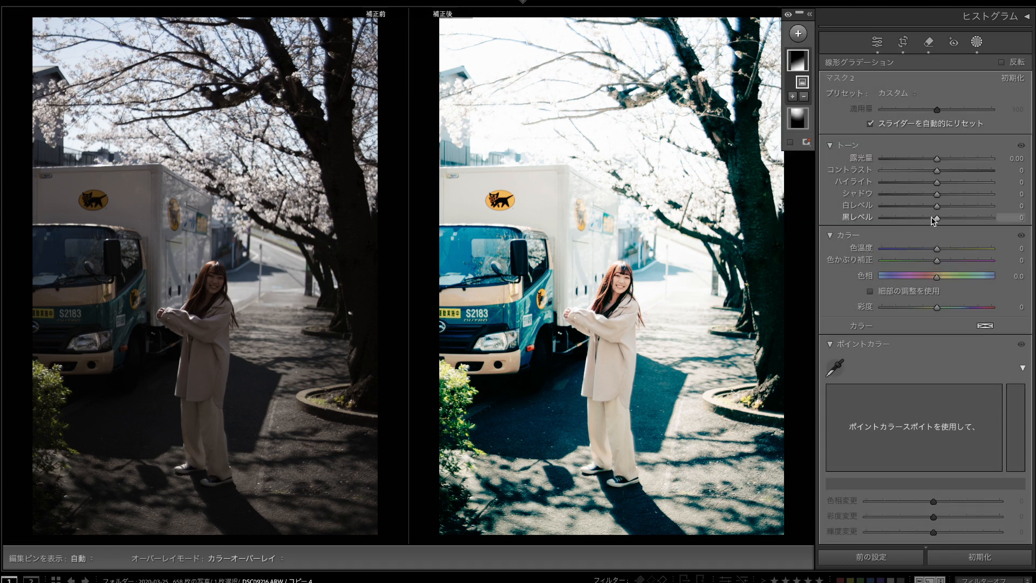
left_click_drag(934, 220, 929, 223)
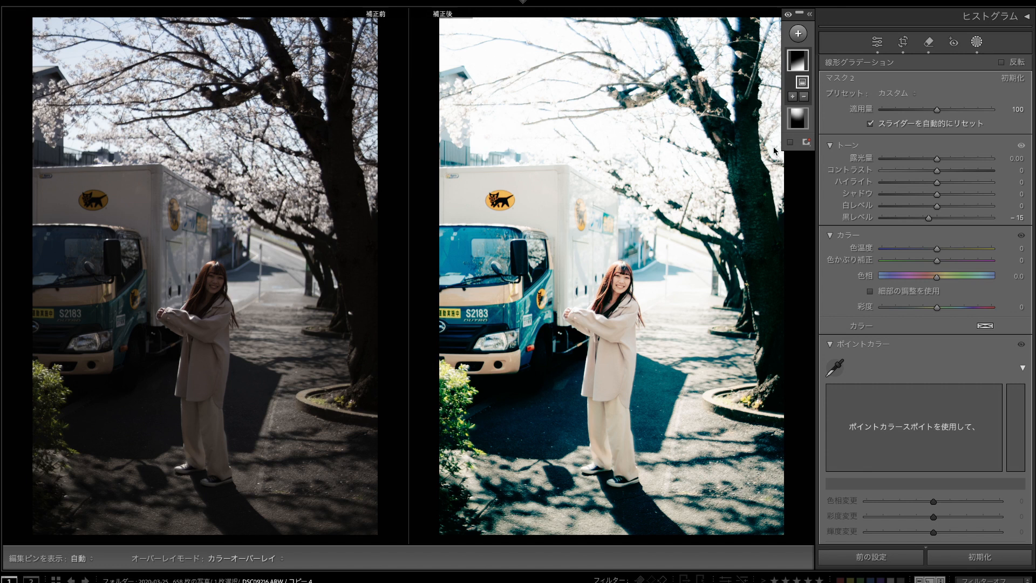
key("shift+w")
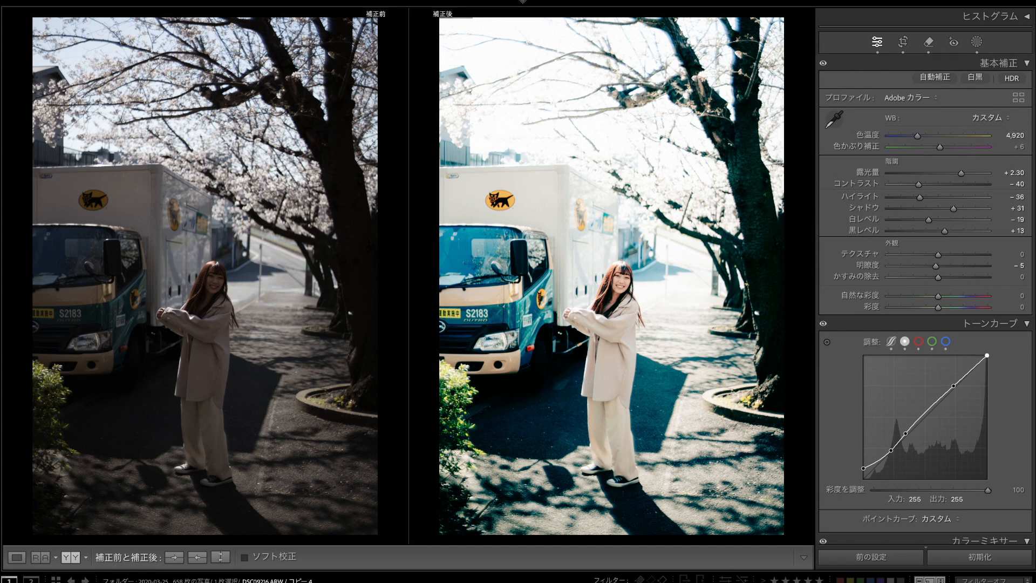
- Lower the saturation of the yellows and blues in the color mixer
scroll(911, 239, "down", 15)
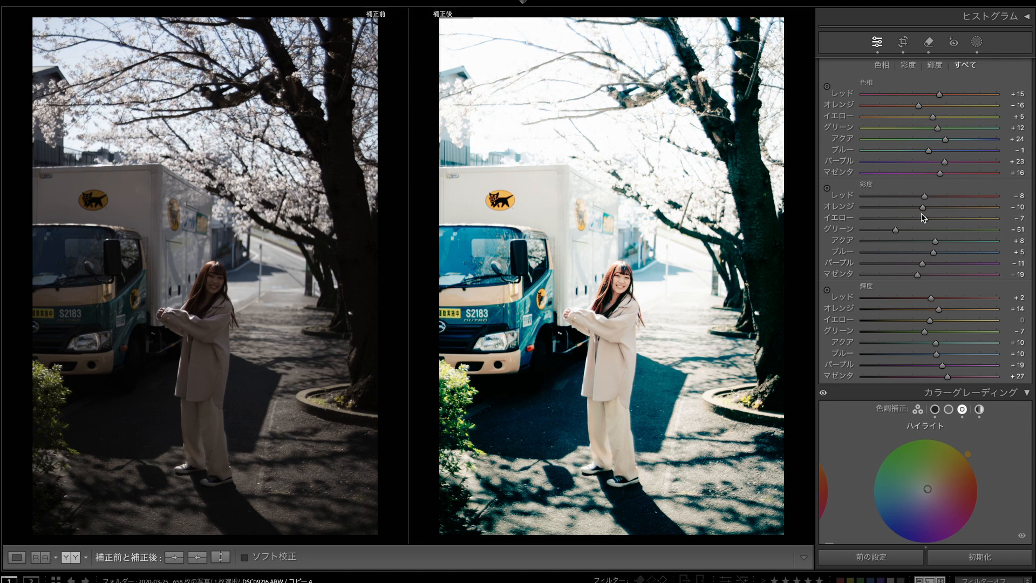
left_click_drag(925, 219, 917, 223)
mouse_move(933, 252)
left_mouse_down()
mouse_move(939, 243)
mouse_move(922, 254)
left_mouse_up()
- Add film grain in the effects settings with amount 34, size 15 and roughness 74
scroll(926, 302, "down", 15)
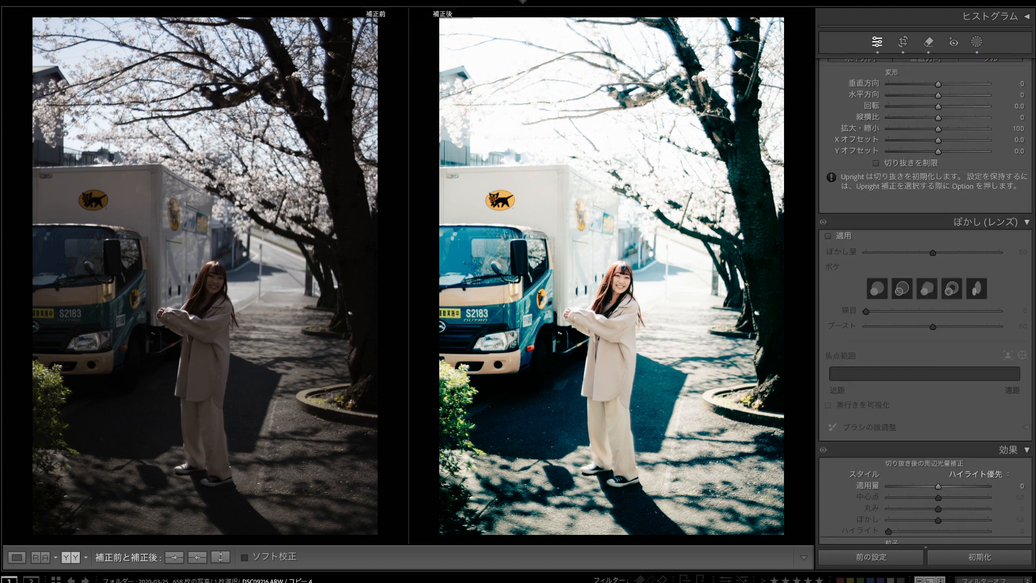
scroll(925, 302, "up", 7)
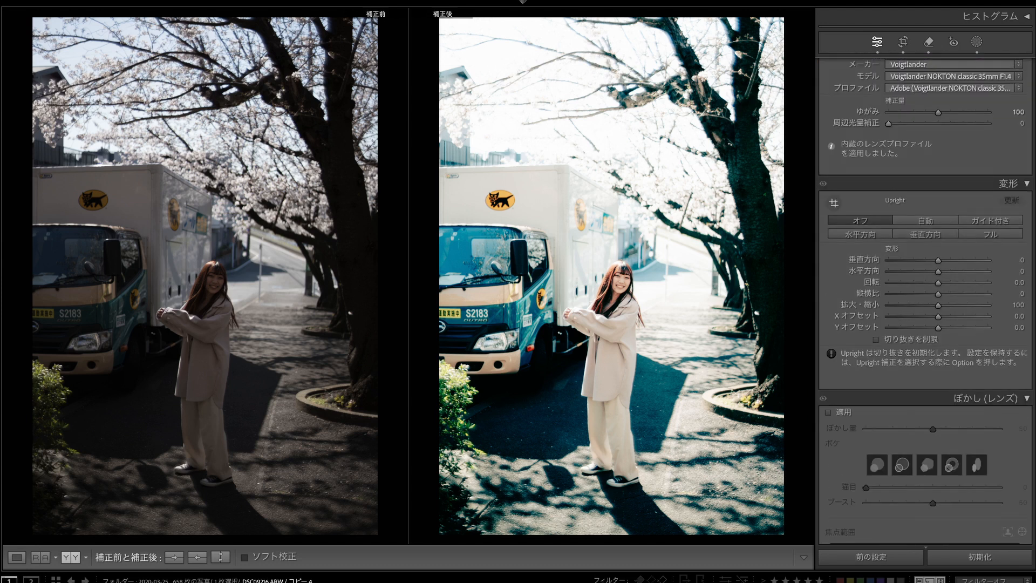
scroll(925, 302, "down", 7)
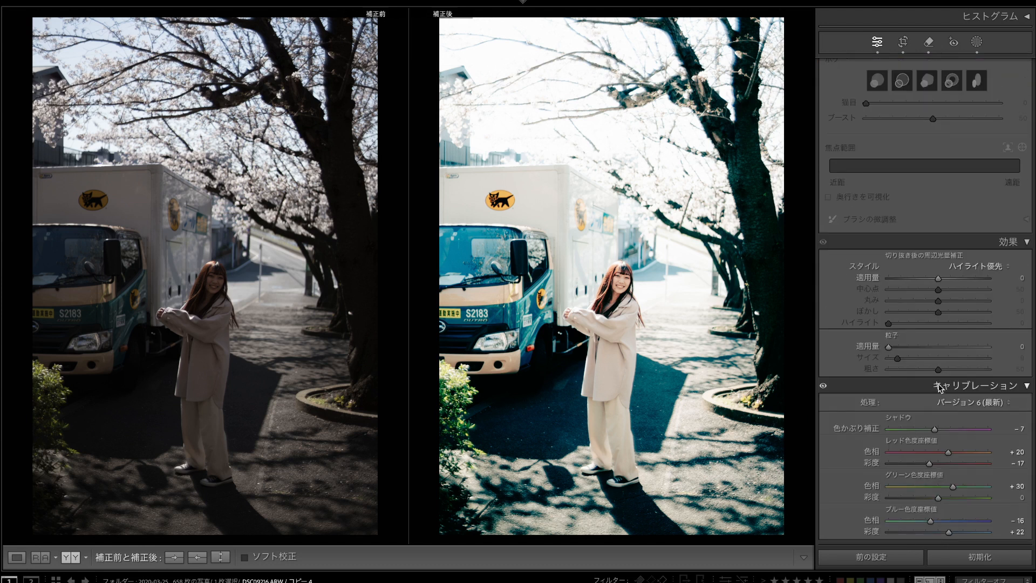
left_click_drag(888, 346, 962, 370)
left_click(919, 358)
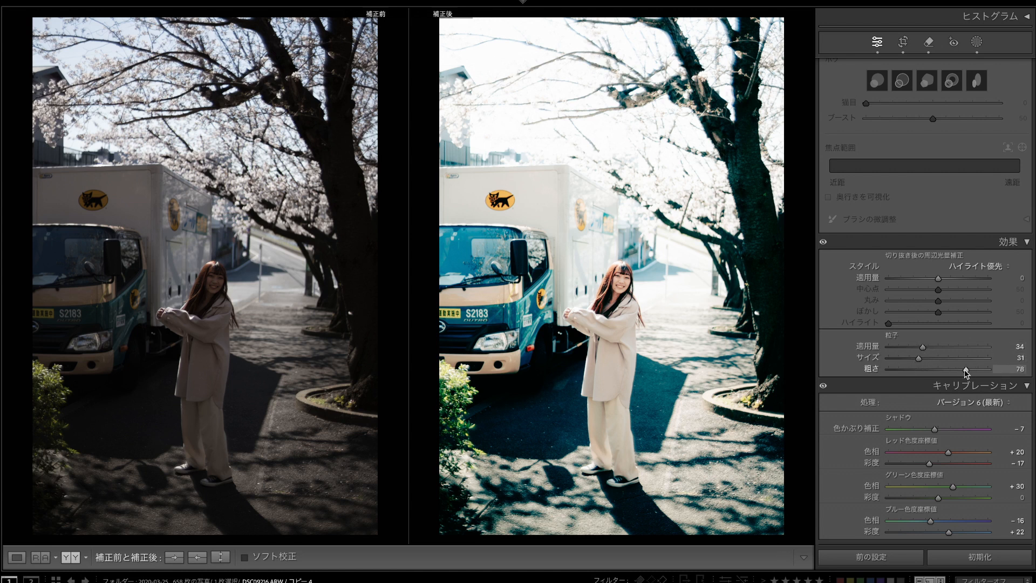
left_click(902, 358)
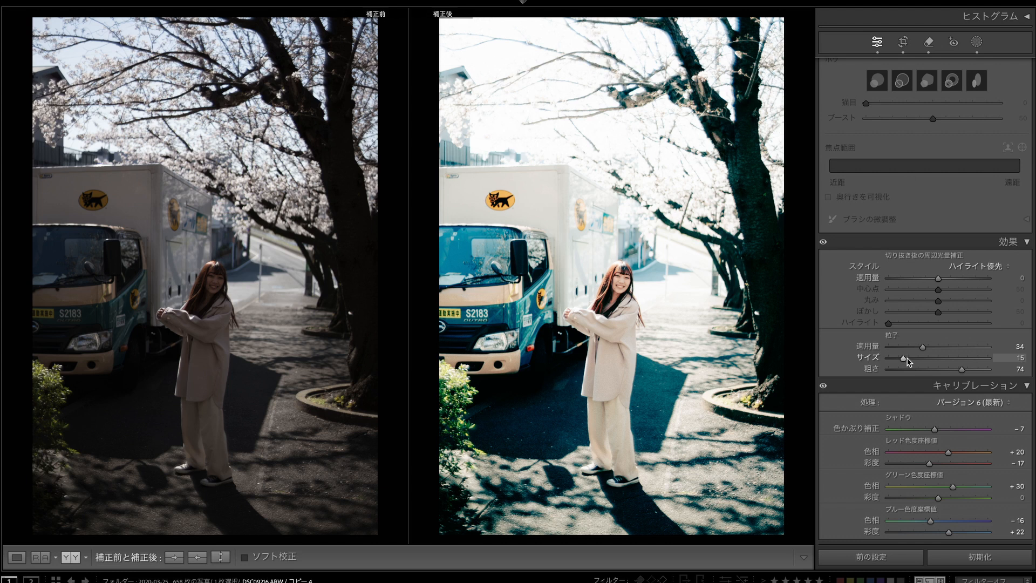